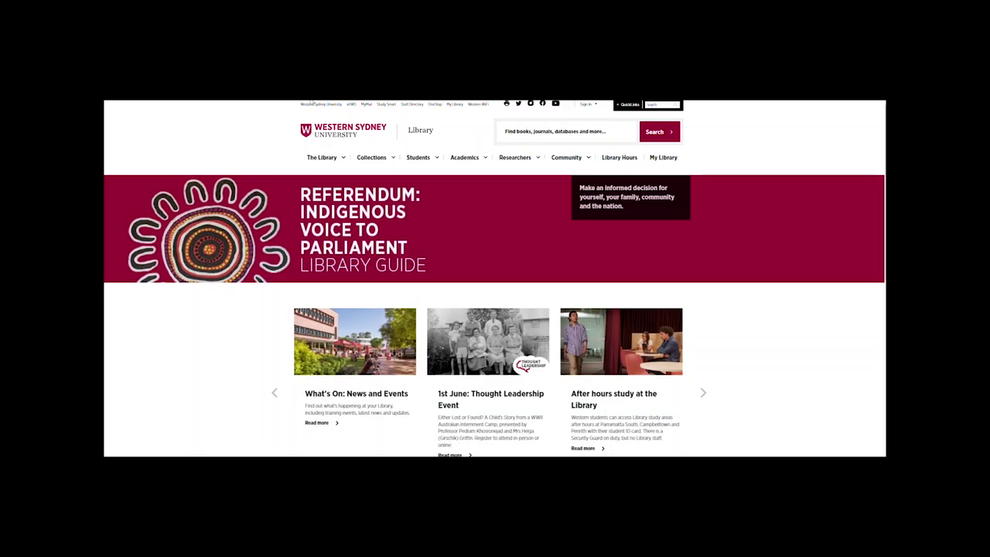
# Create a new dataset record from the 'Library Test RDMP to map workflow' data management plan.
pyautogui.moveTo(367, 160)
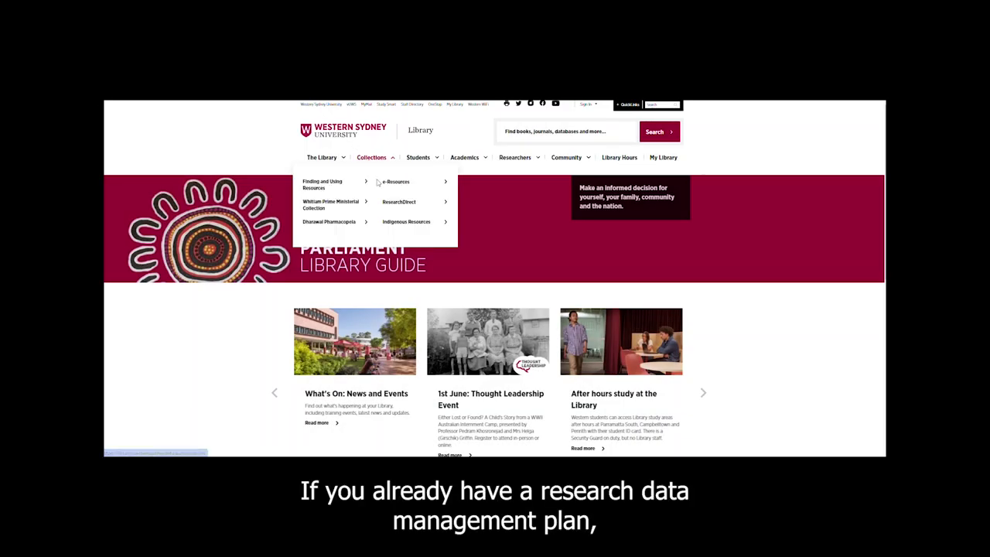
pyautogui.click(398, 202)
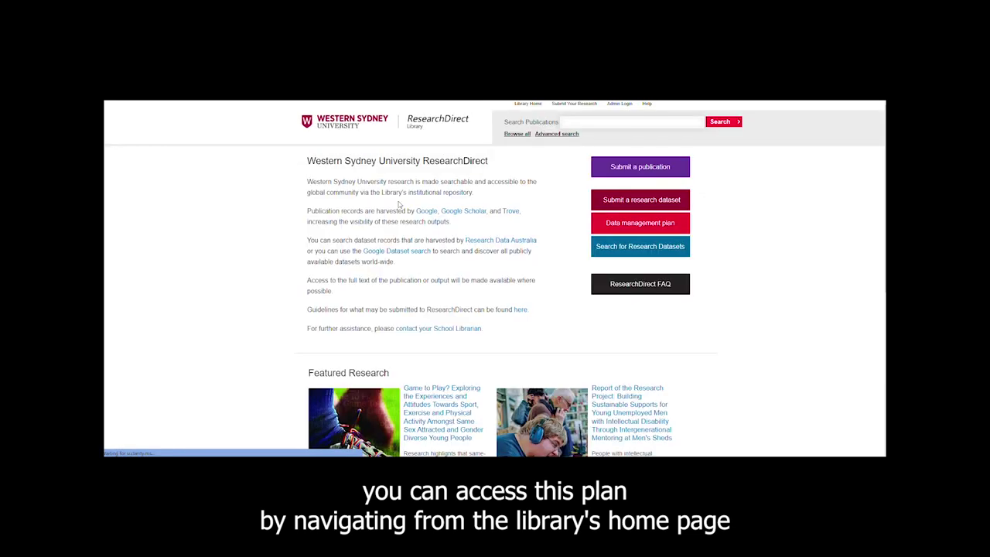
pyautogui.click(612, 223)
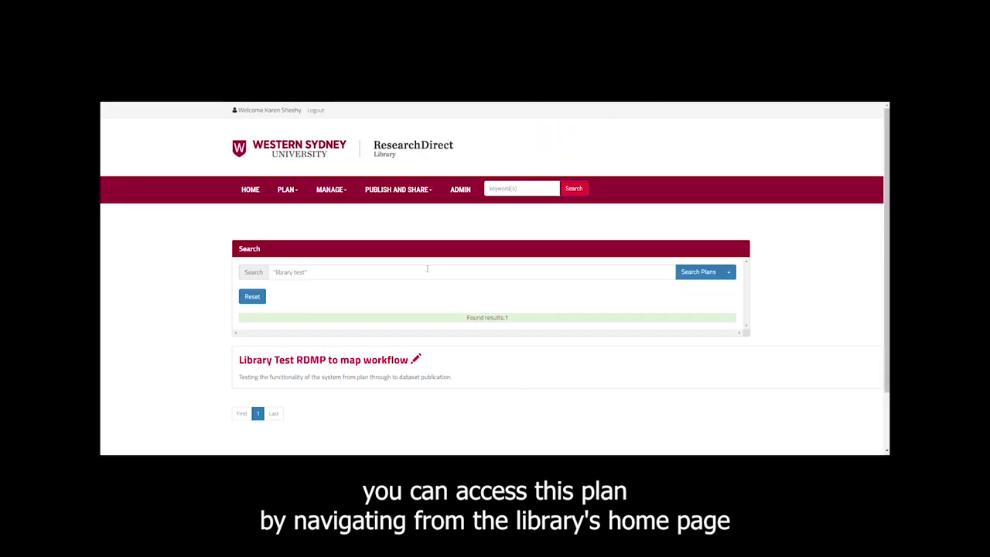
pyautogui.click(295, 361)
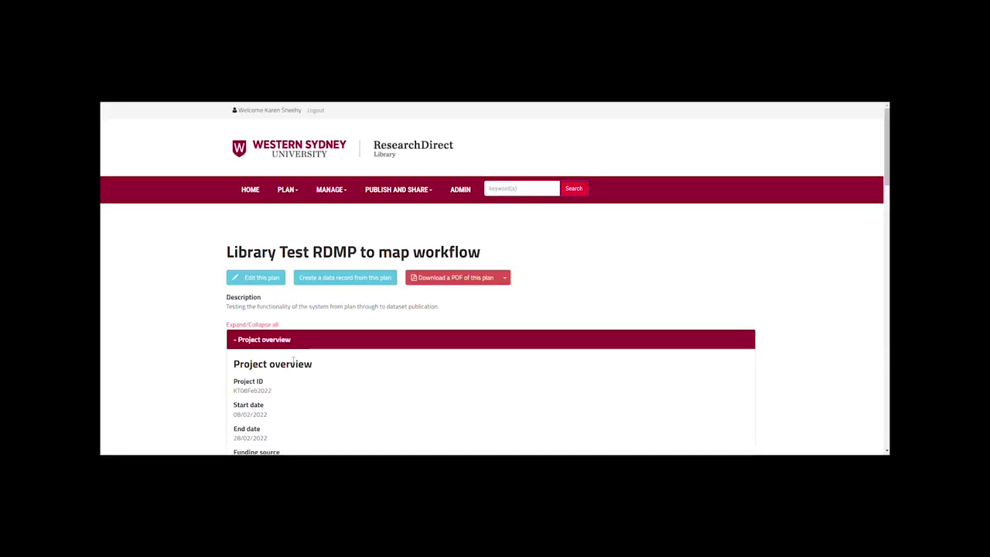
pyautogui.click(315, 283)
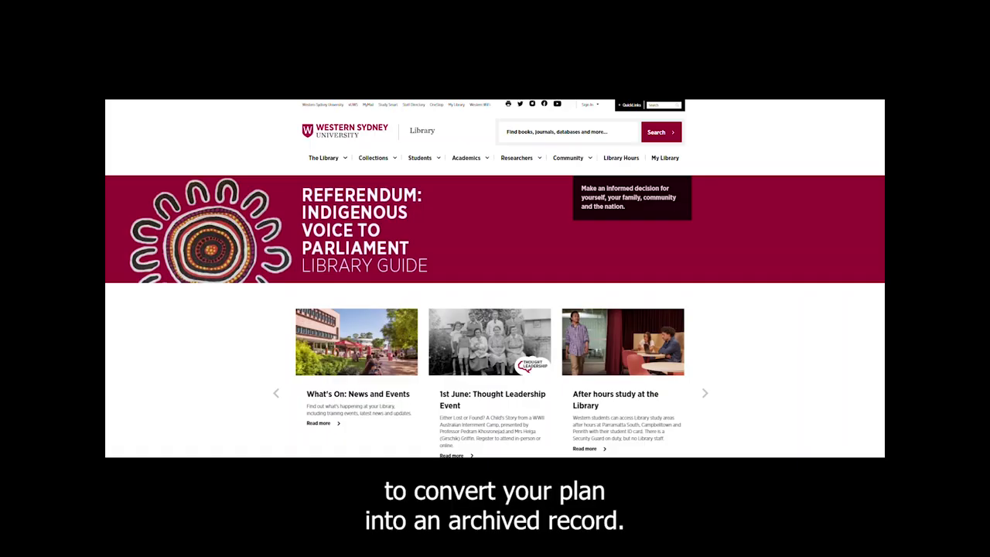
# Start a new research dataset submission in ResearchDirect.
pyautogui.moveTo(377, 164)
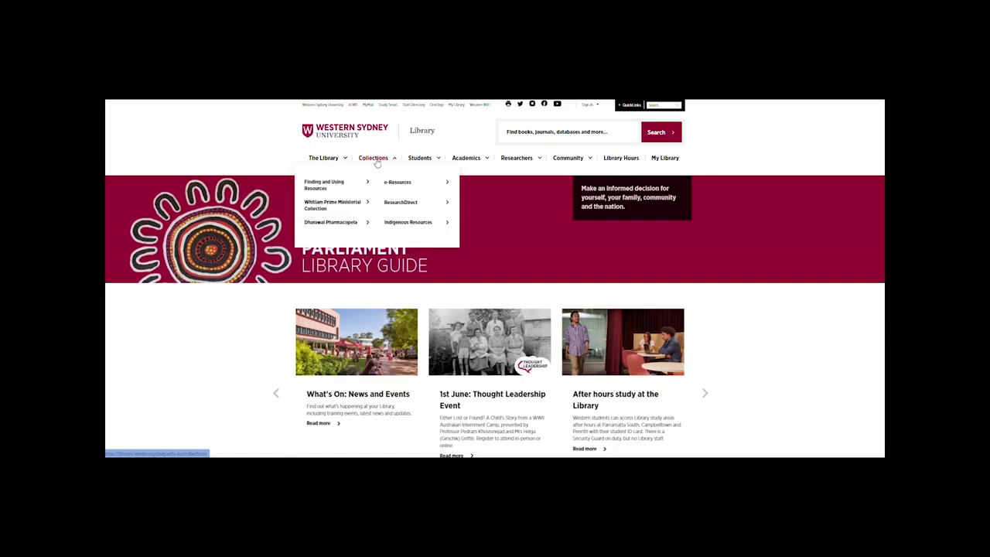
pyautogui.click(396, 203)
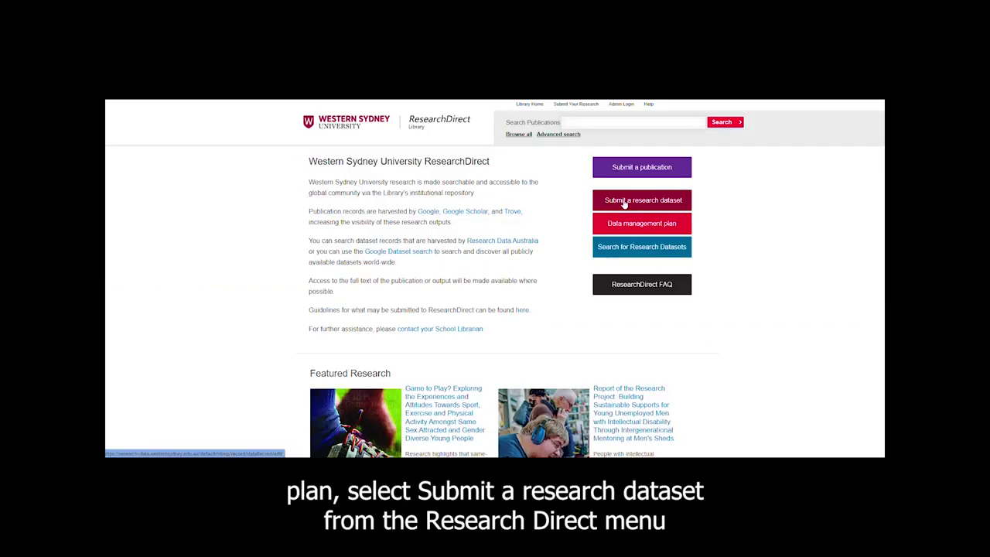
pyautogui.click(625, 202)
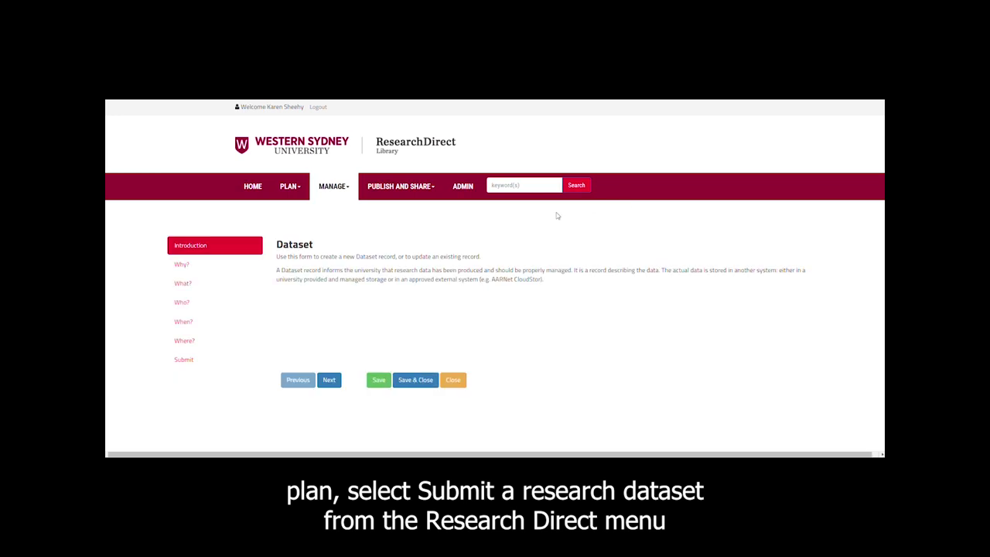
# Step through the form's Why?, What?, Who? and When? sections to the Where? page.
pyautogui.click(181, 265)
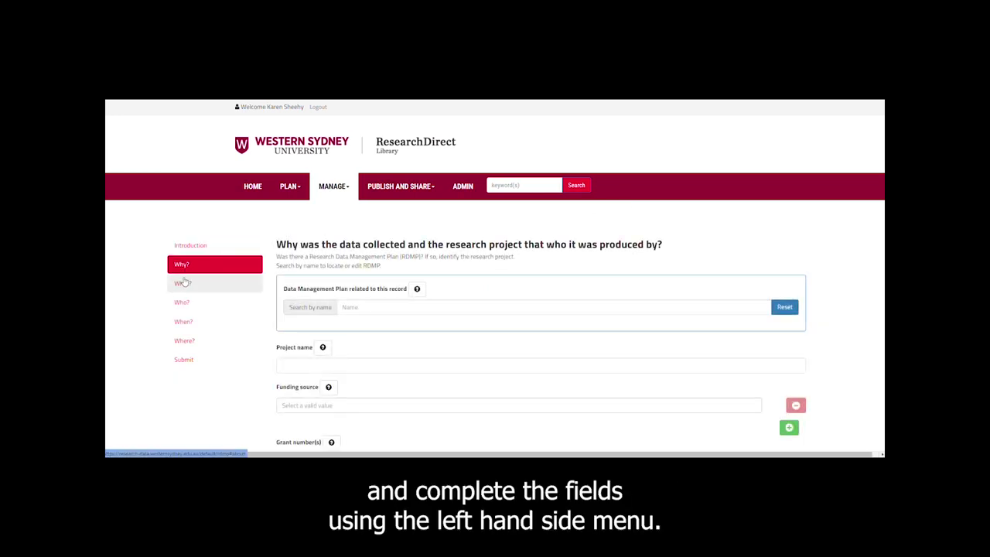
pyautogui.click(183, 283)
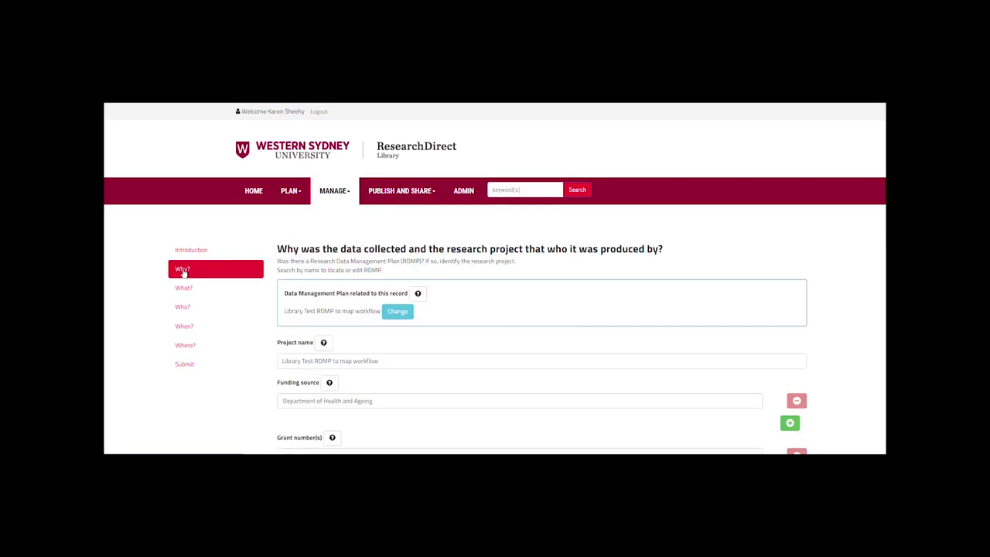
pyautogui.click(188, 249)
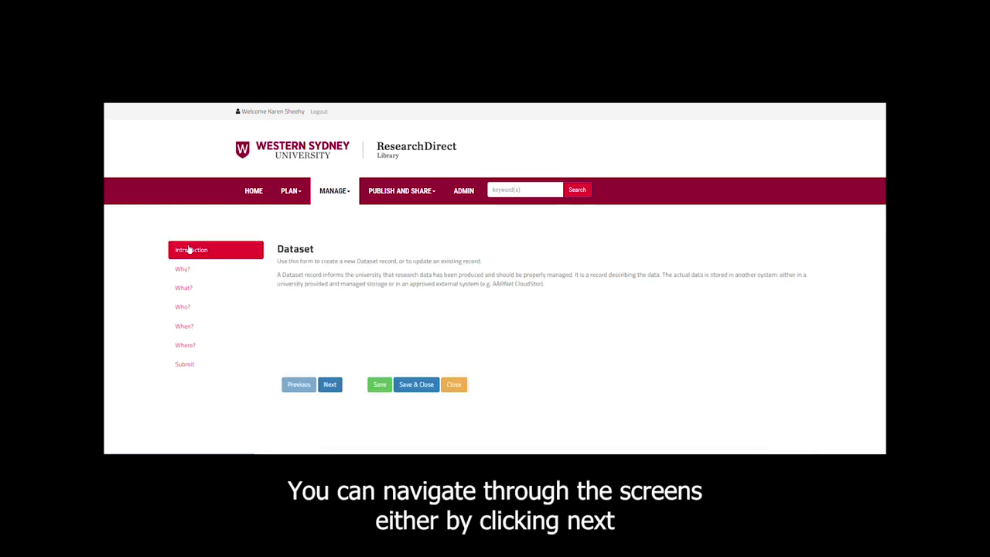
pyautogui.click(184, 270)
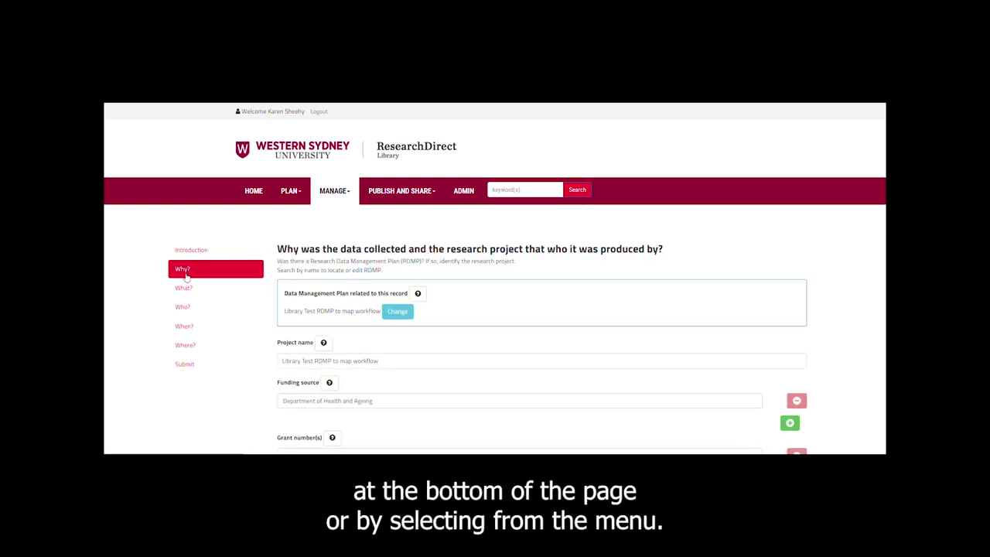
pyautogui.click(184, 288)
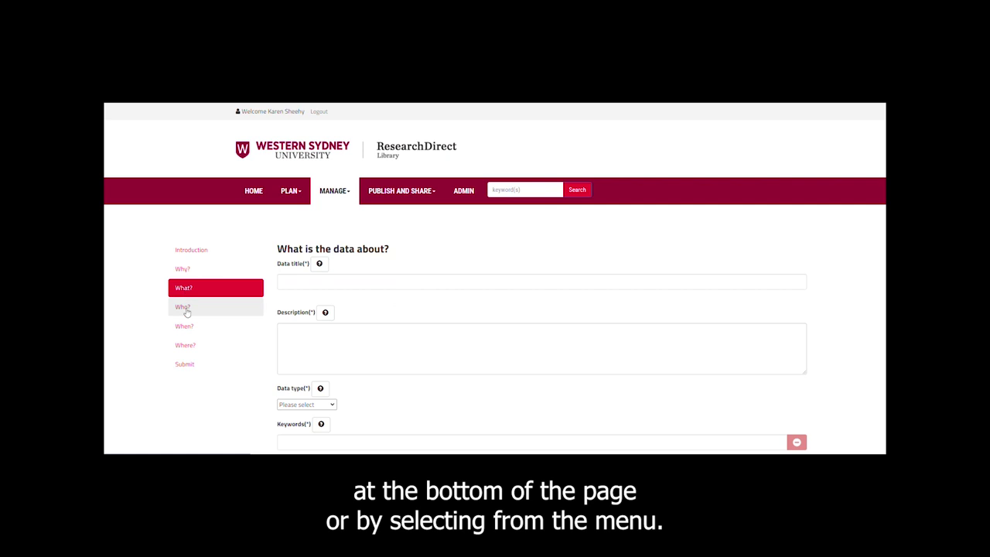
pyautogui.click(187, 314)
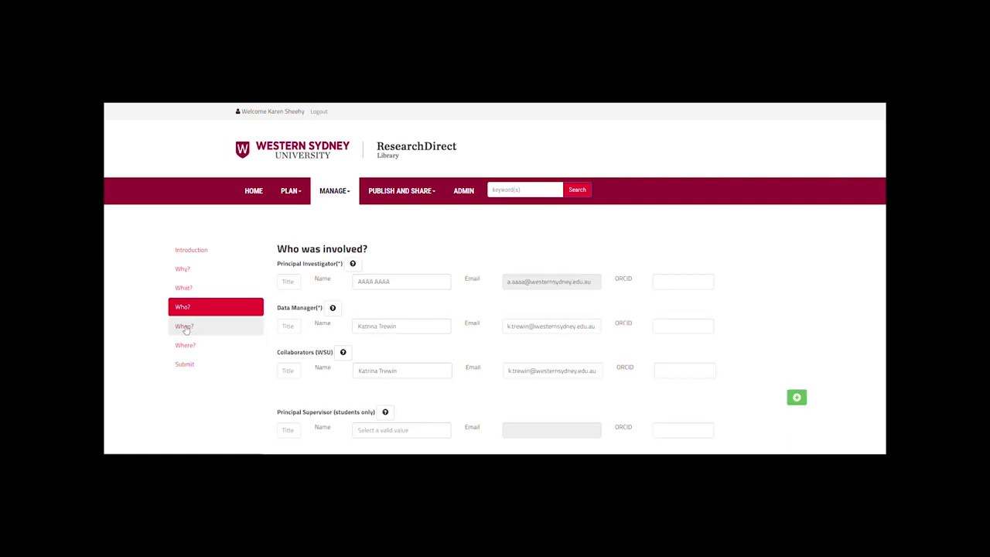
pyautogui.click(186, 327)
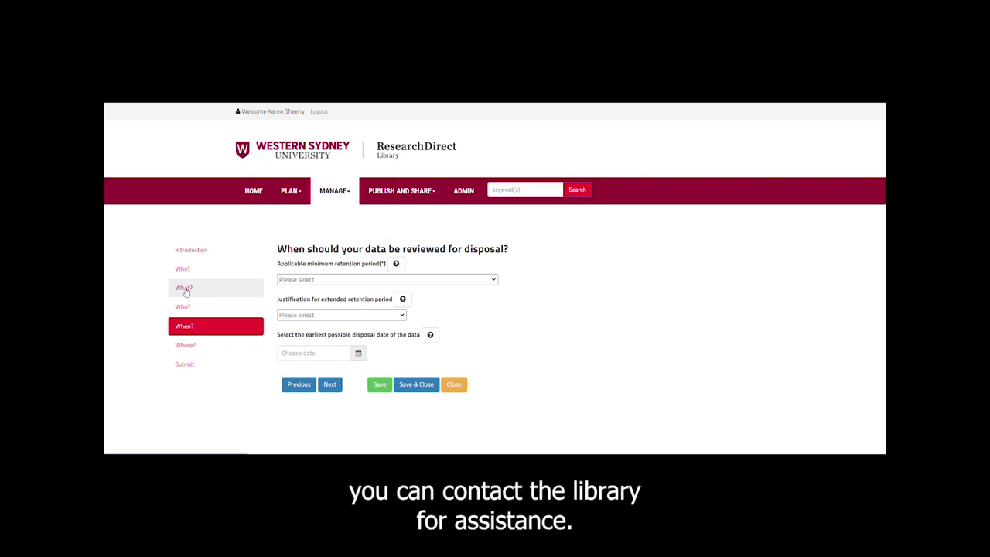
pyautogui.click(191, 351)
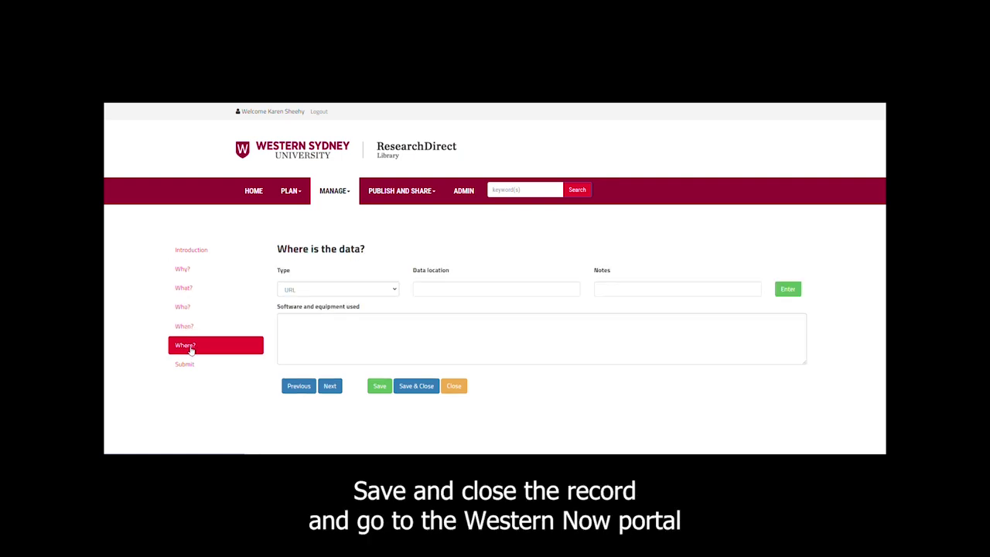
# Close the unsaved dataset form and open the 'Support for research data management planning' staff portal form.
pyautogui.click(456, 389)
pyautogui.click(538, 128)
pyautogui.click(567, 115)
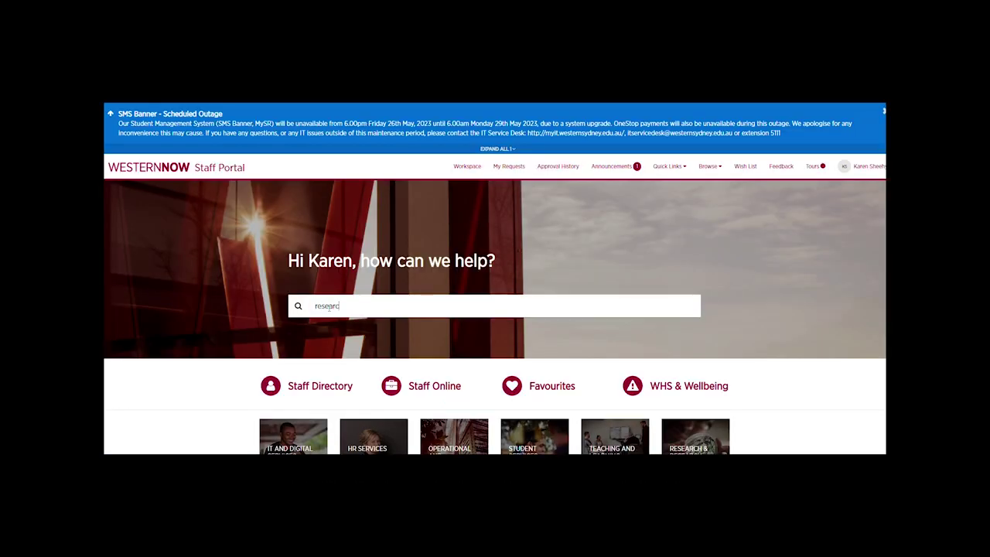
pyautogui.write('h data management')
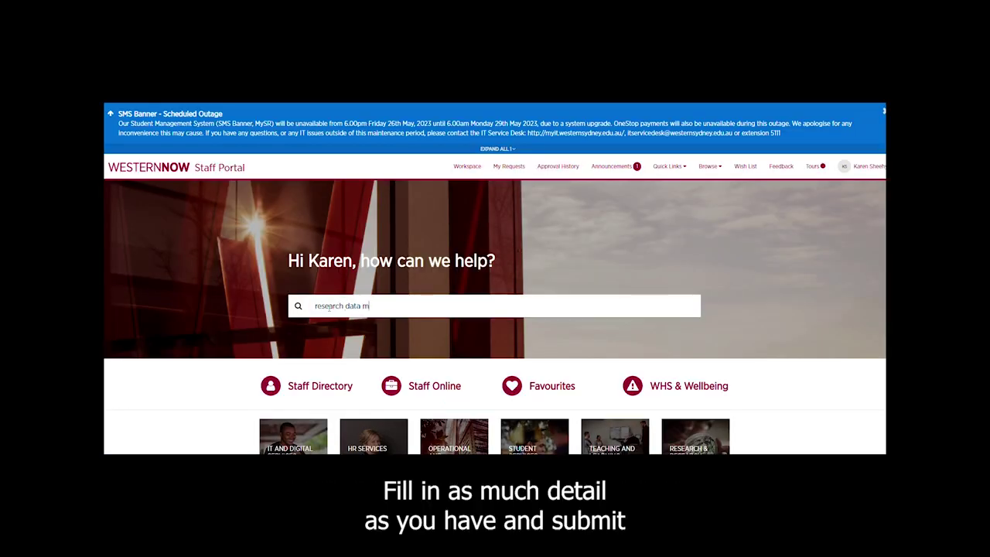
pyautogui.click(341, 326)
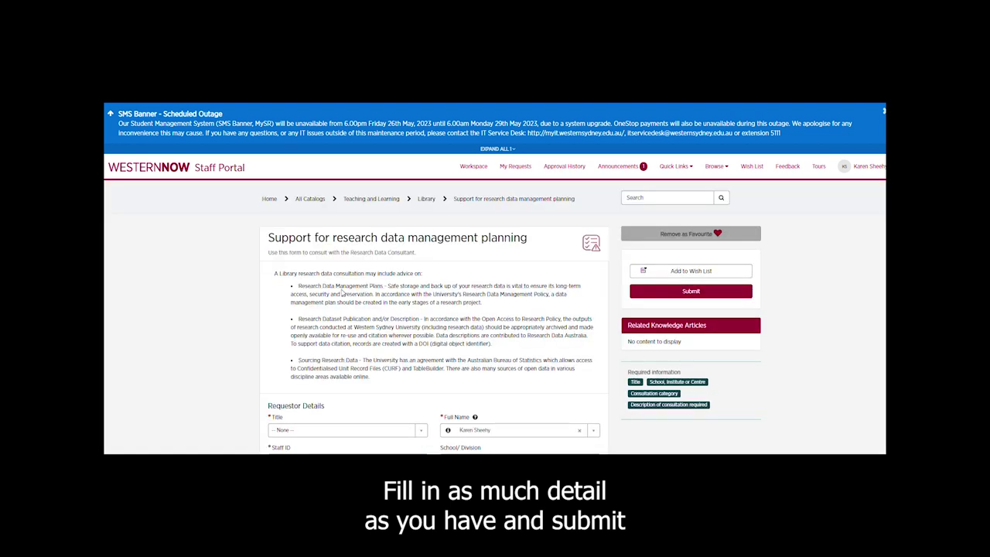
pyautogui.scroll(-5, 336, 305)
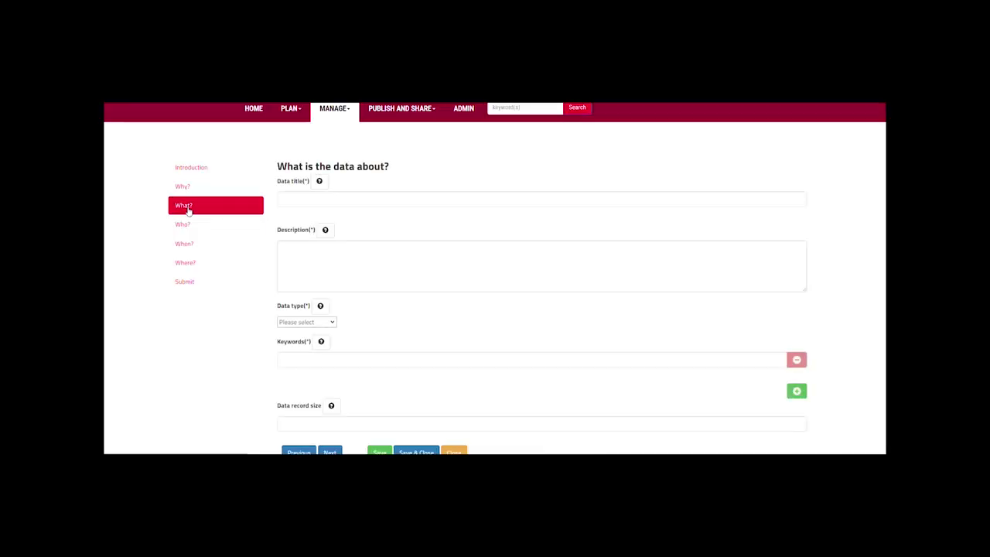
# Check the field guidance on What? and Why?, then enter project name 'Project title dataset'.
pyautogui.click(320, 182)
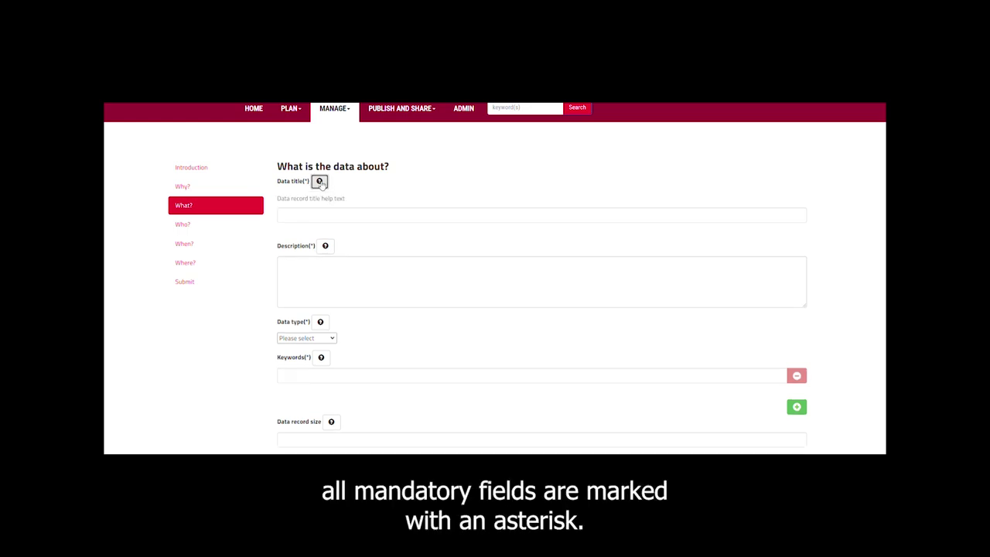
pyautogui.click(325, 246)
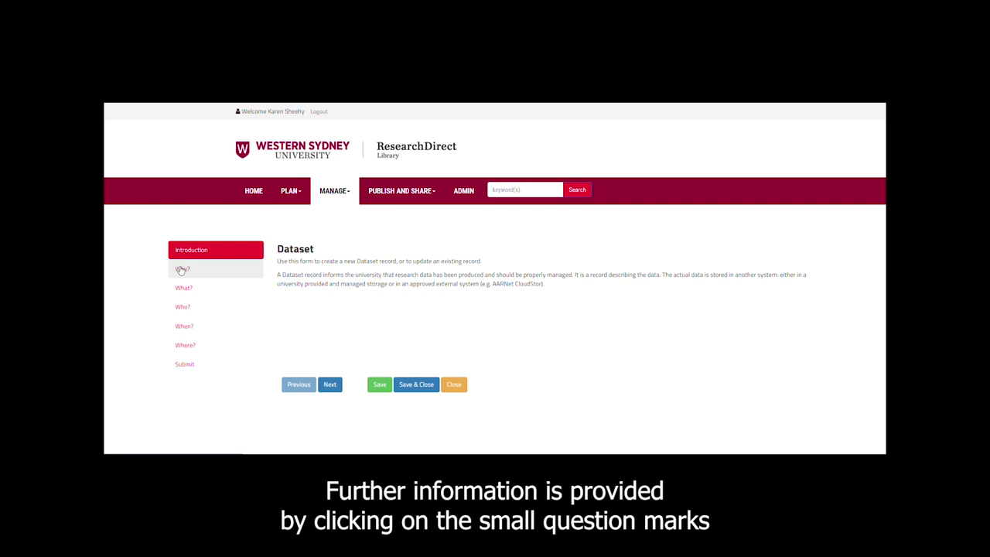
pyautogui.click(182, 269)
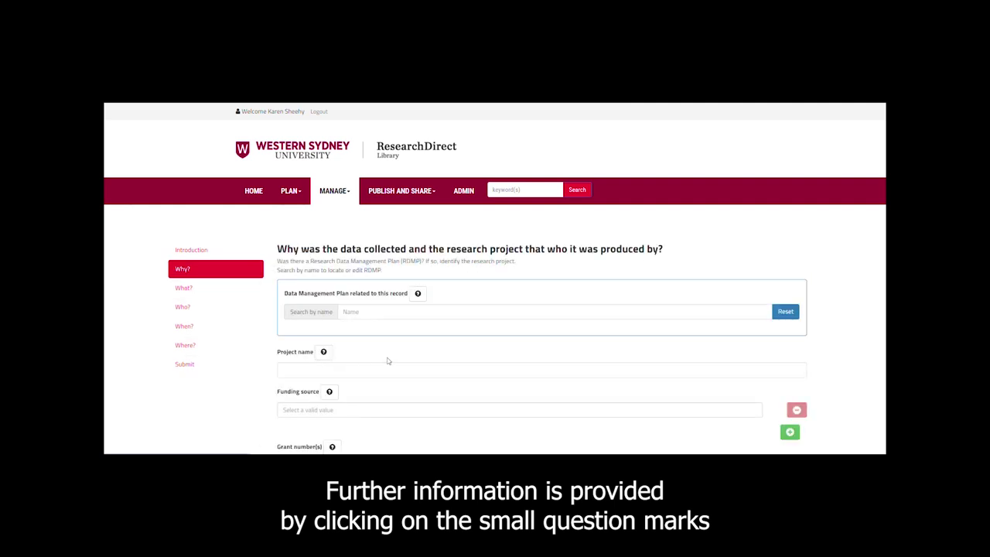
pyautogui.click(418, 294)
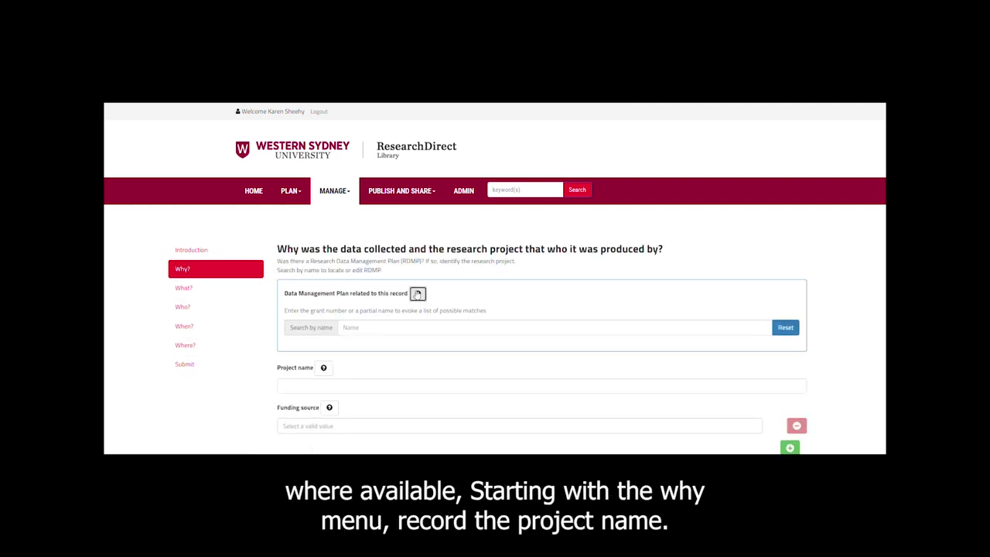
pyautogui.click(194, 269)
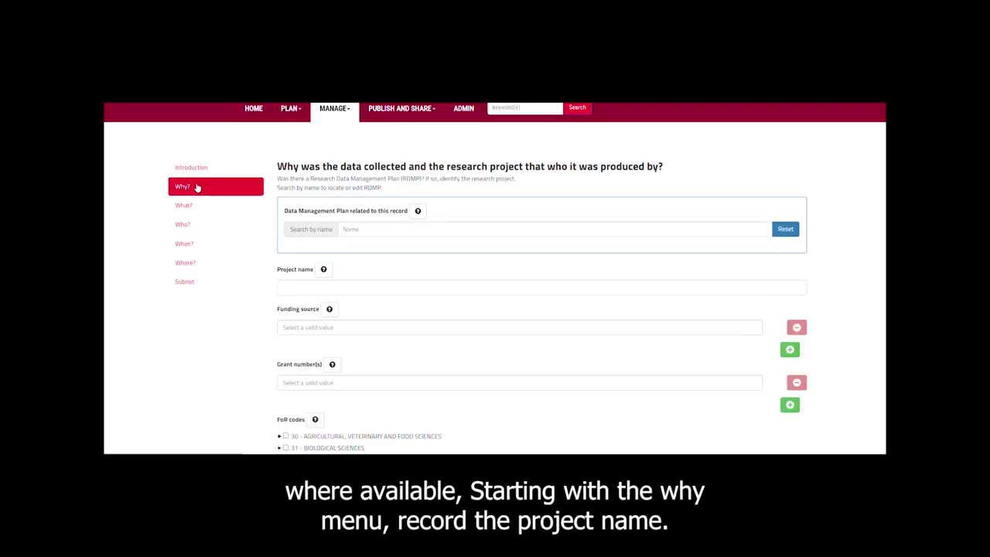
pyautogui.click(285, 287)
pyautogui.write('Pro')
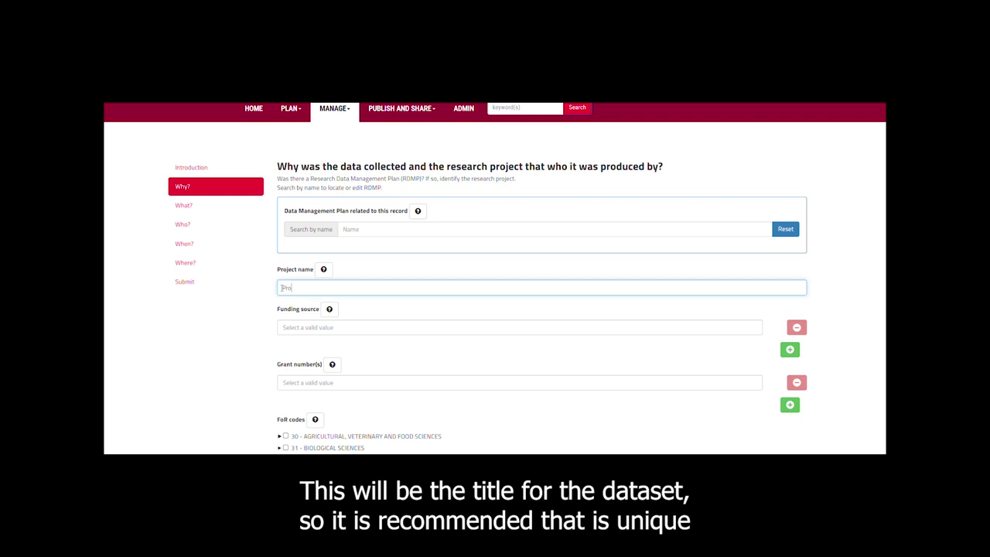
pyautogui.write('ject title')
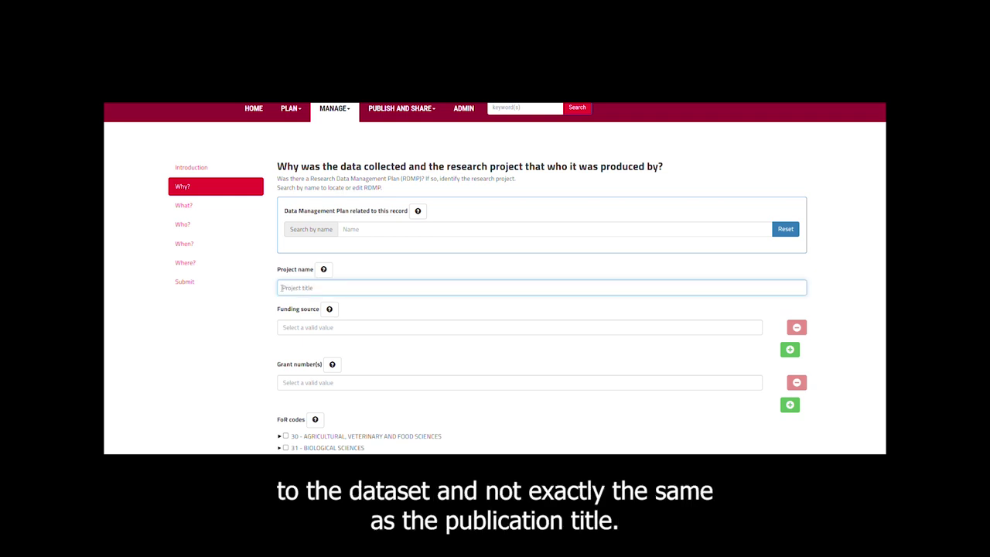
pyautogui.write(' dataset')
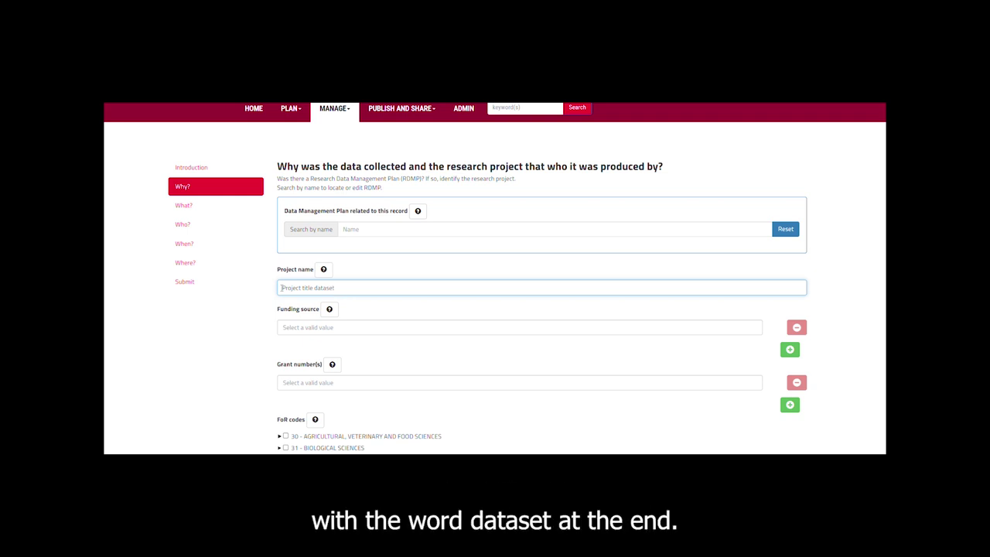
# Set the funding source to Australian Research Council.
pyautogui.click(286, 327)
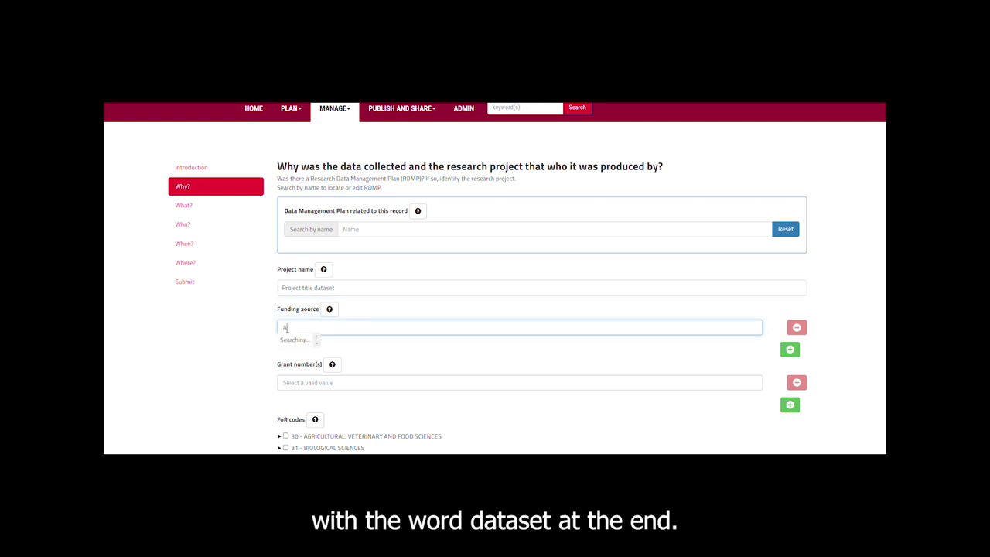
pyautogui.write('Australian')
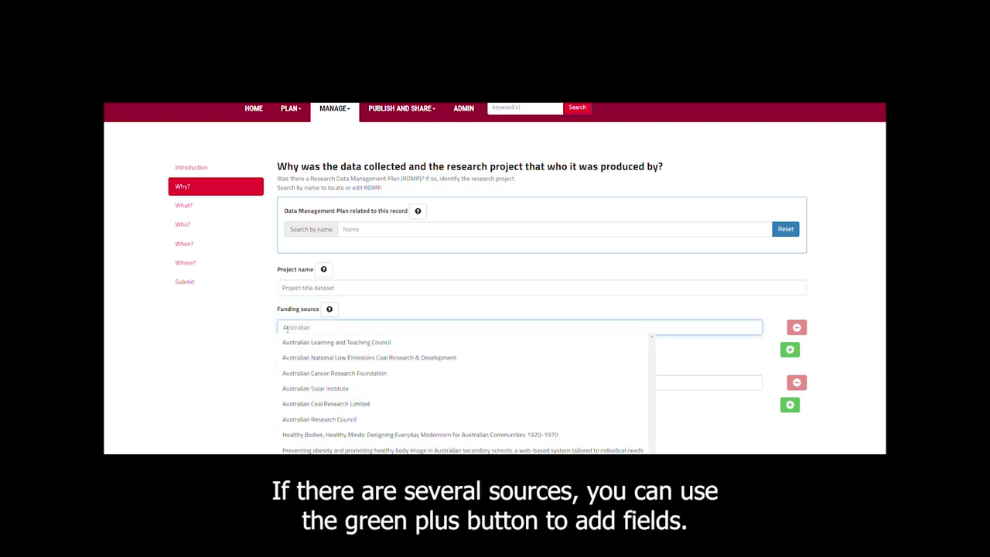
pyautogui.write(' Re')
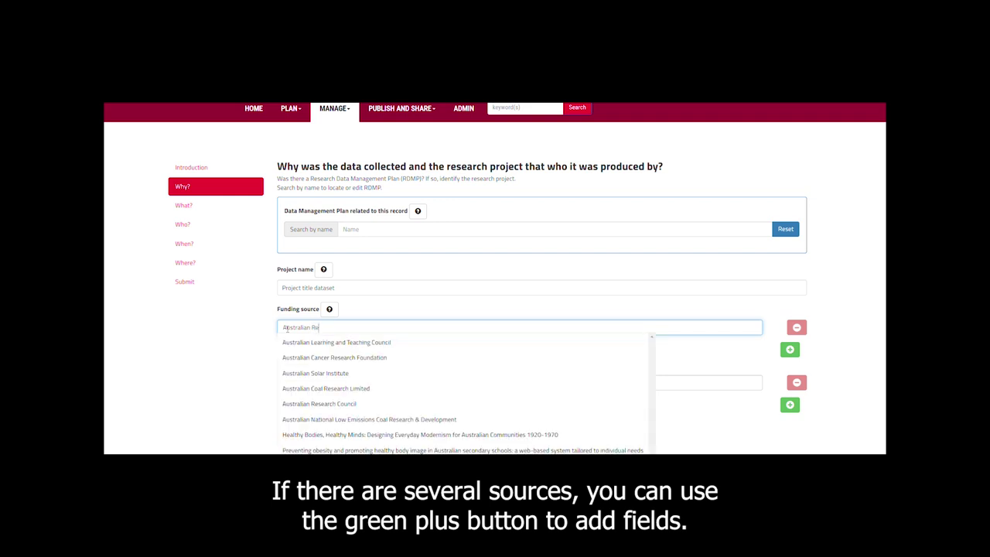
pyautogui.write('search Council')
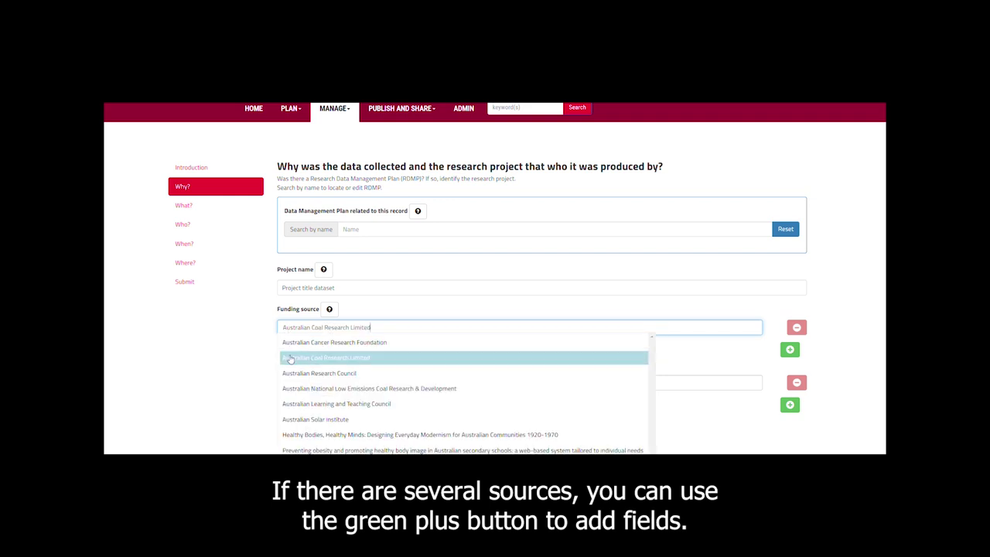
pyautogui.click(296, 373)
pyautogui.click(286, 382)
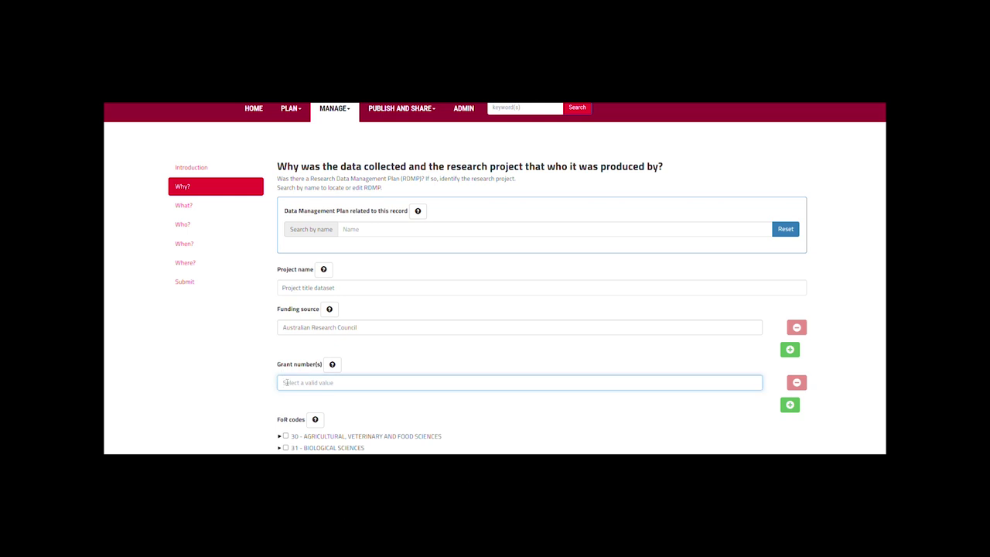
# Tick FoR codes 300207 Agricultural systems analysis and 300208 Farm management under 30 > 3002.
pyautogui.scroll(-2, 250, 294)
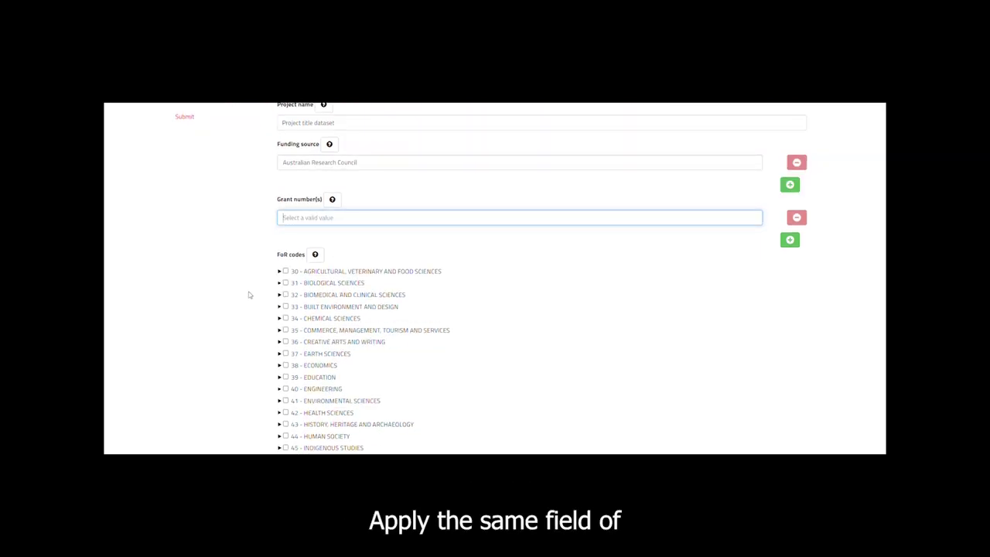
pyautogui.click(279, 272)
pyautogui.click(289, 295)
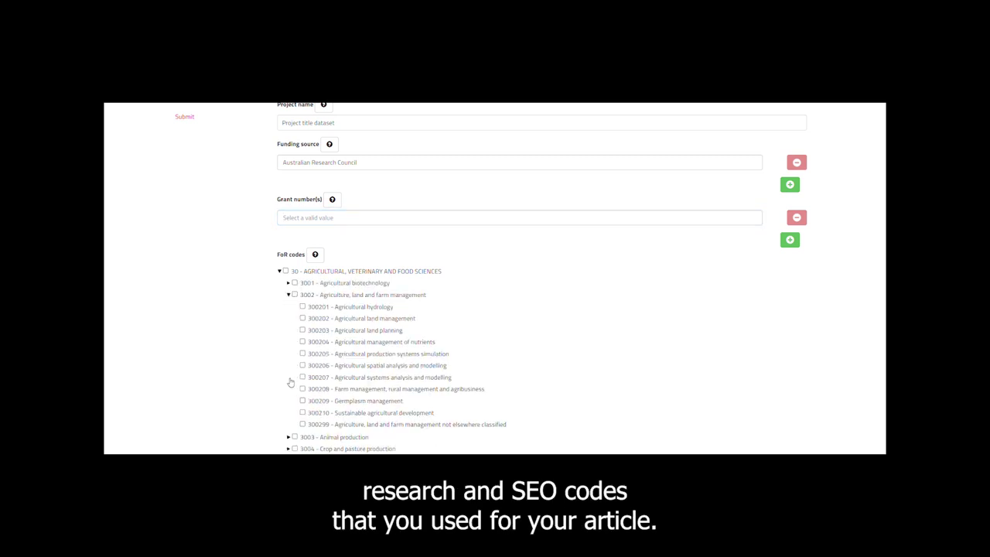
pyautogui.click(303, 389)
pyautogui.click(303, 377)
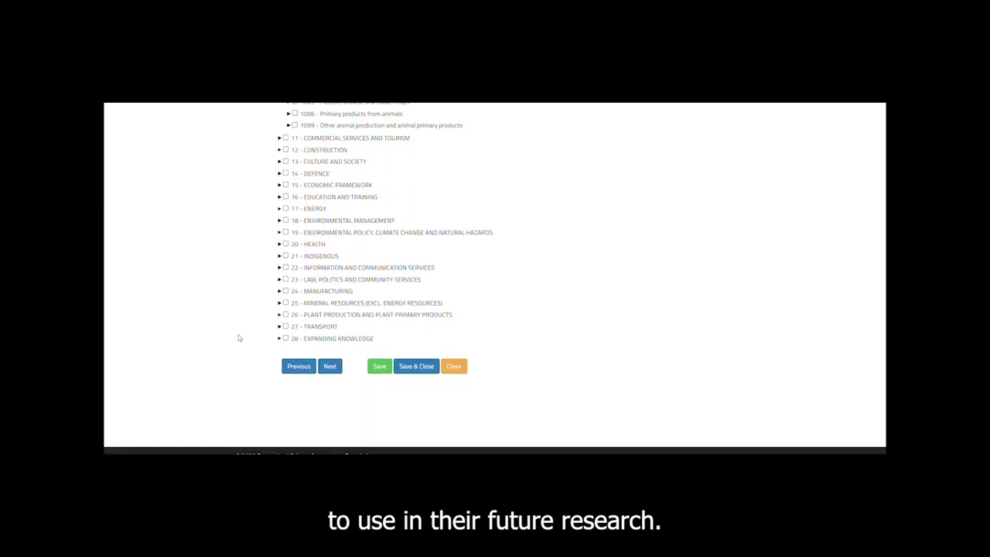
pyautogui.scroll(-1, 239, 338)
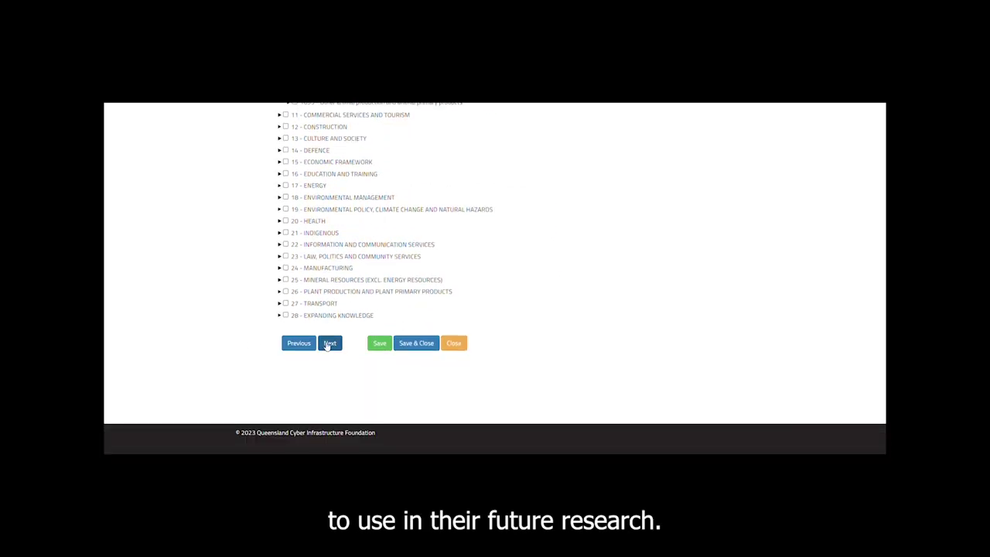
# On the What? step, enter the data title 'Project title dataset' and its description.
pyautogui.click(329, 344)
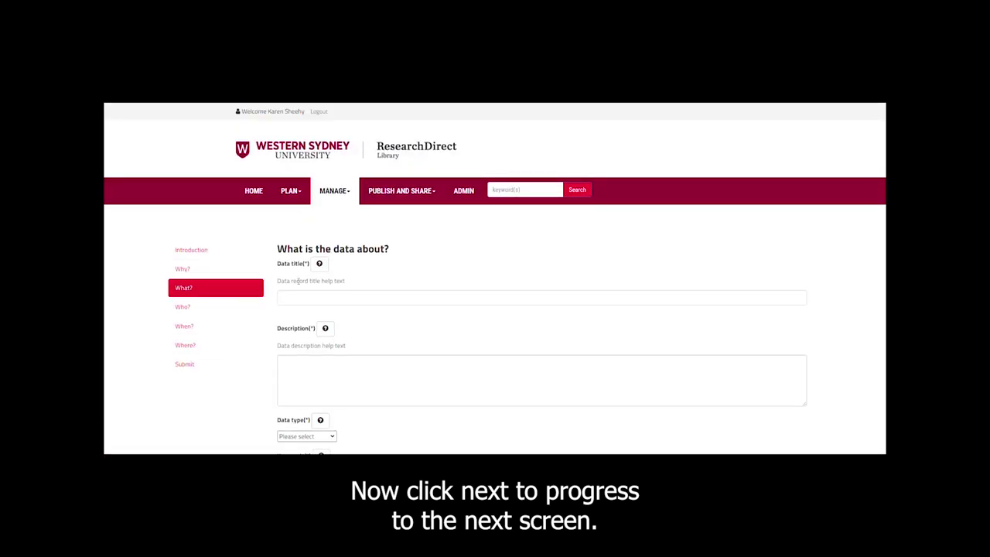
pyautogui.click(285, 298)
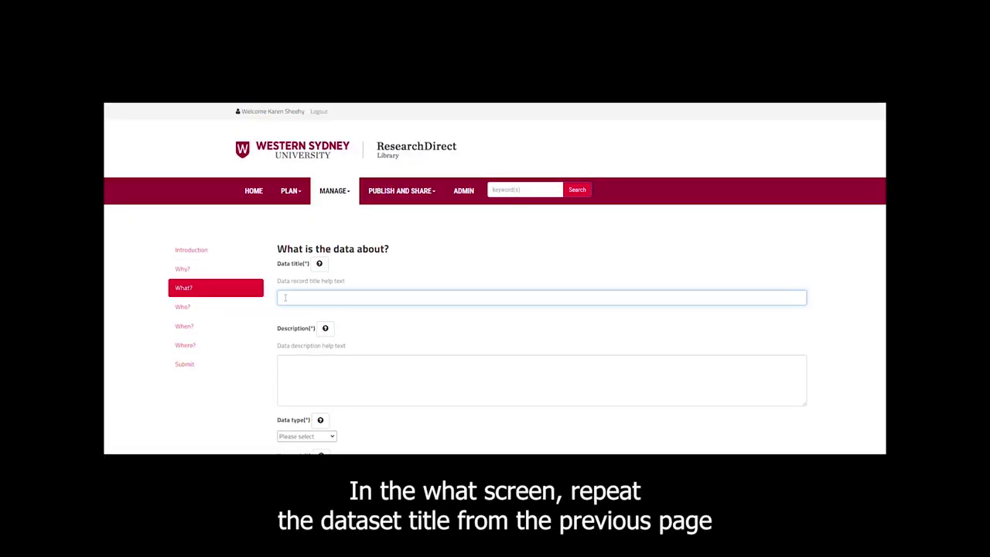
pyautogui.write('Project')
pyautogui.write('title dataset')
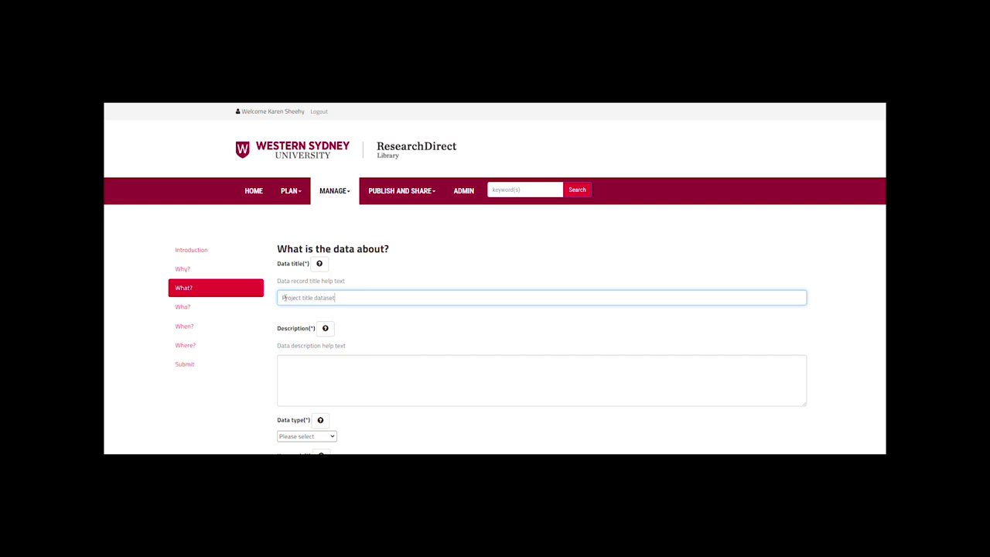
pyautogui.press('Tab')
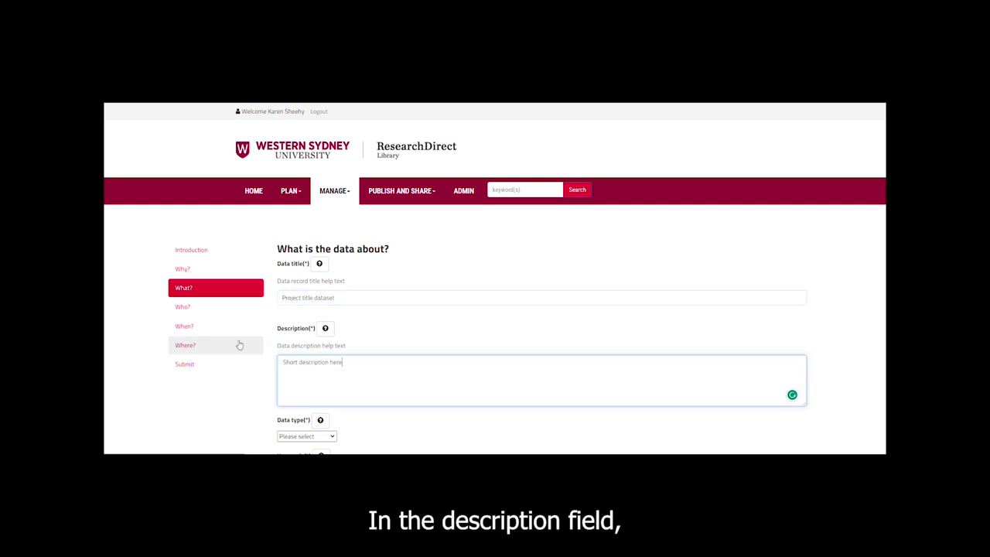
pyautogui.scroll(-2, 252, 384)
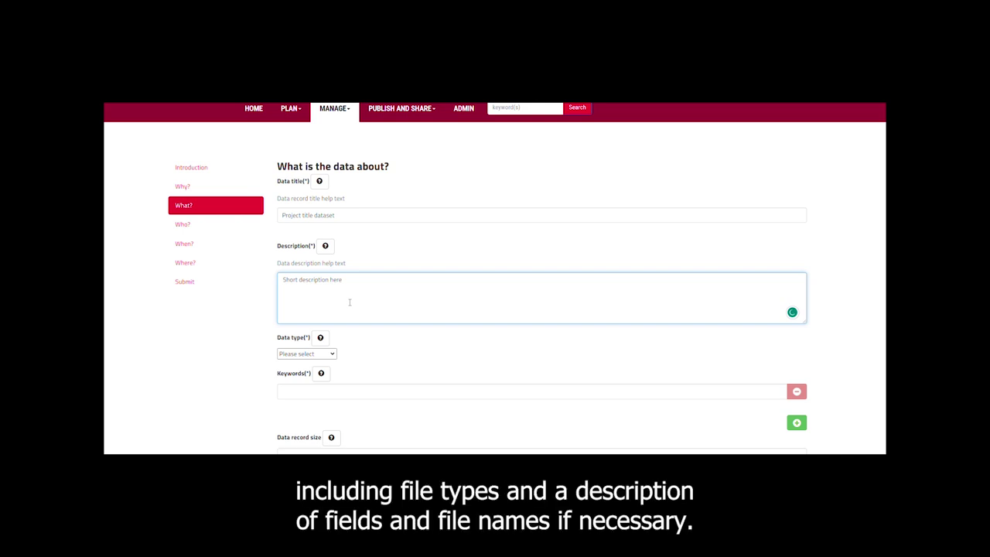
# Set data type to Dataset, keywords 'agriculture, production, cattle' and record size 25.
pyautogui.click(332, 355)
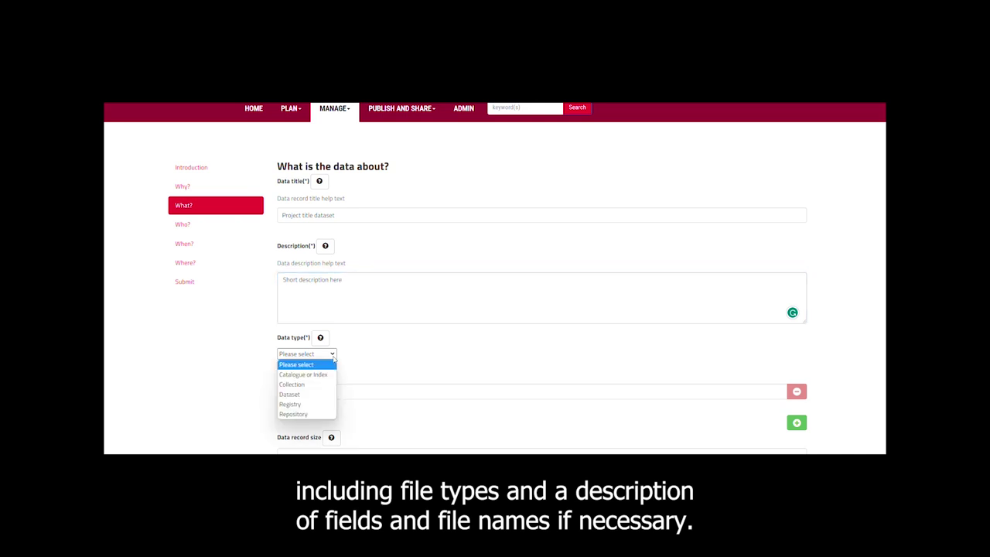
pyautogui.click(294, 395)
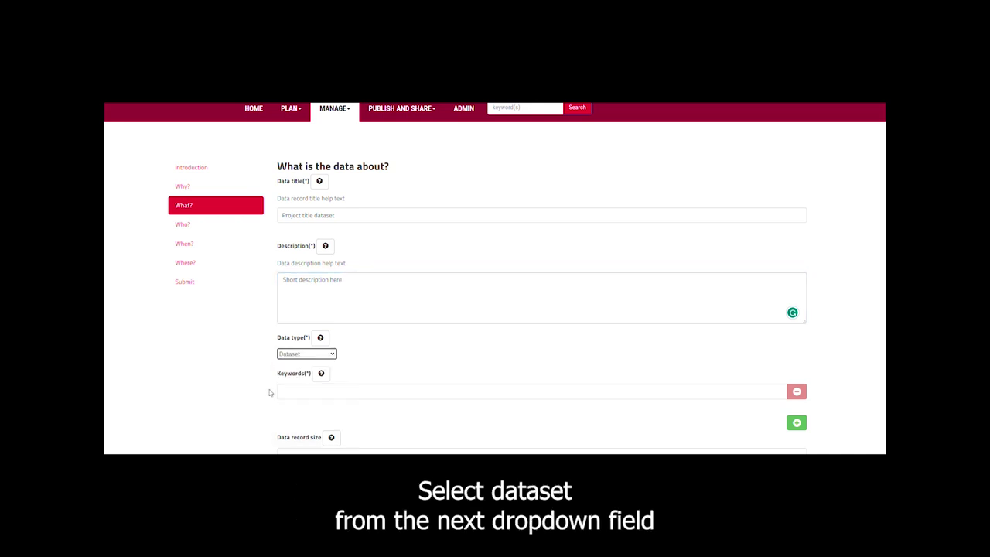
pyautogui.click(280, 392)
pyautogui.write('agriculture,')
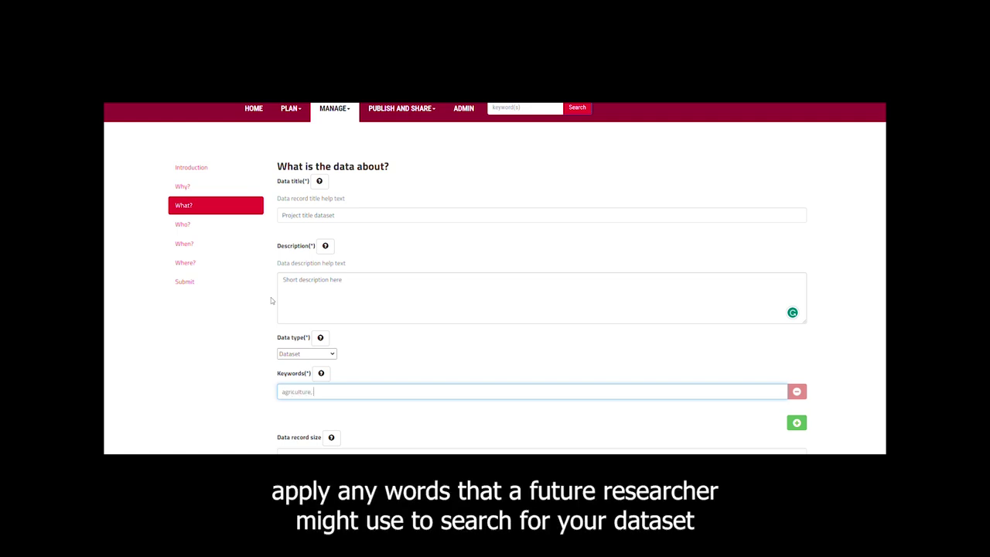
pyautogui.write(' production, cattle')
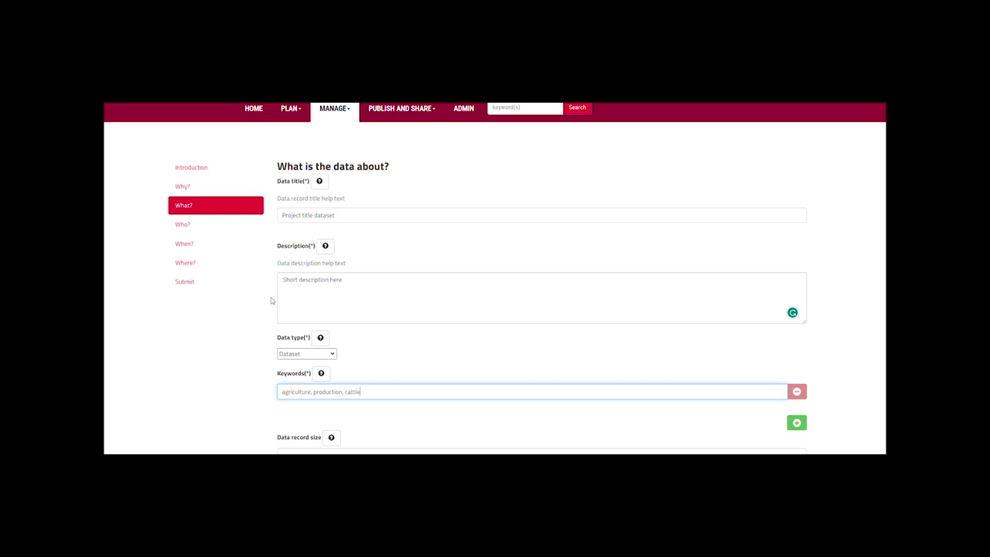
pyautogui.scroll(-1, 302, 338)
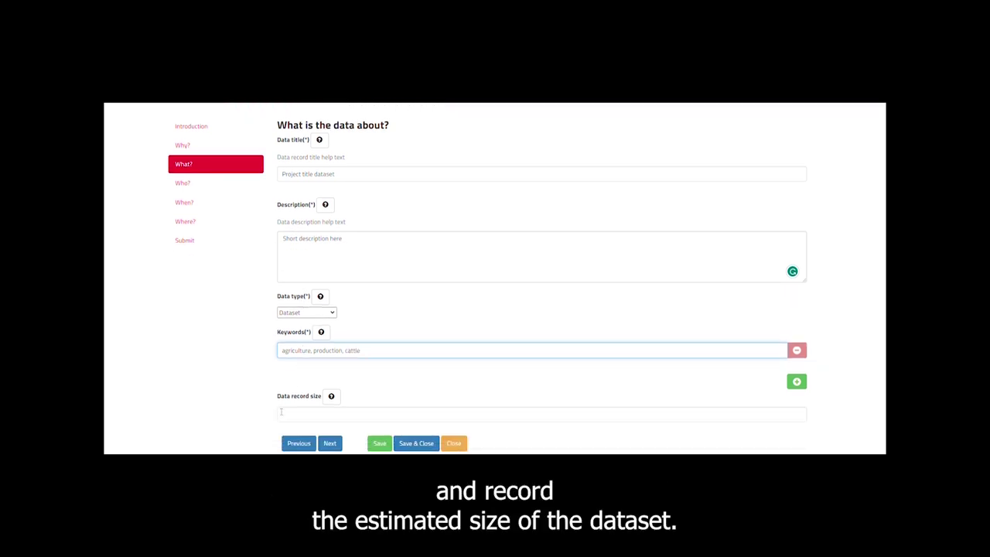
pyautogui.click(281, 412)
pyautogui.write('25')
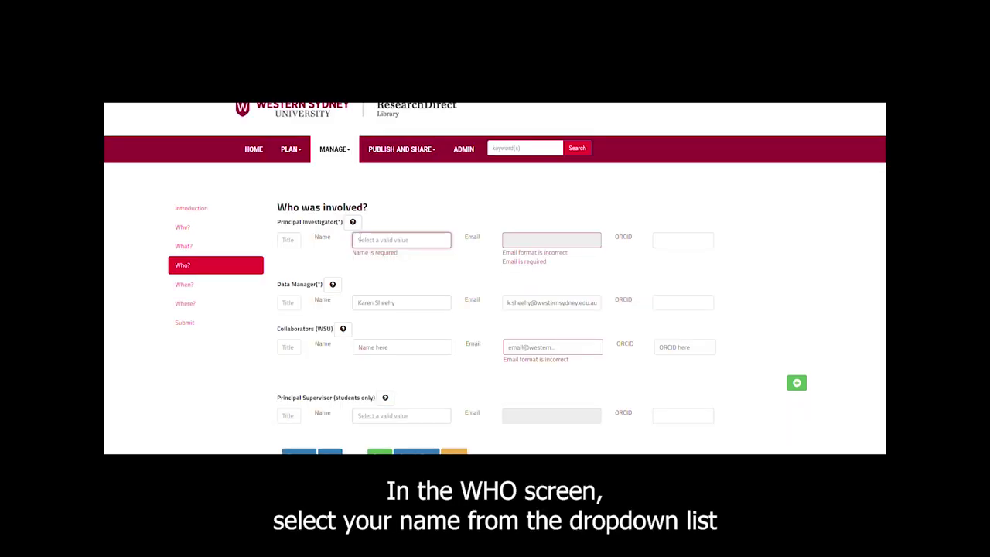
# Search by name and select the matching staff member as Principal Investigator.
pyautogui.click(360, 239)
pyautogui.write('paul')
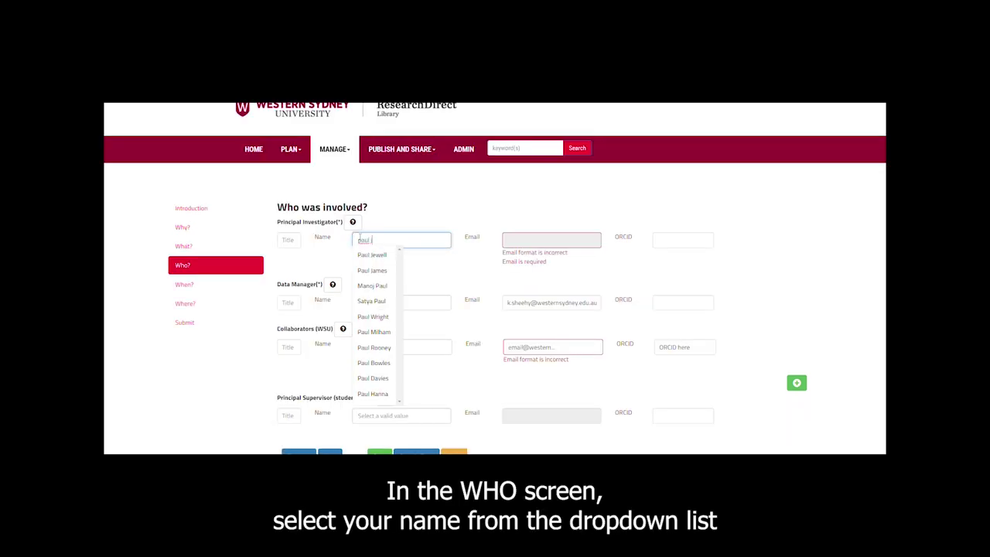
pyautogui.click(373, 255)
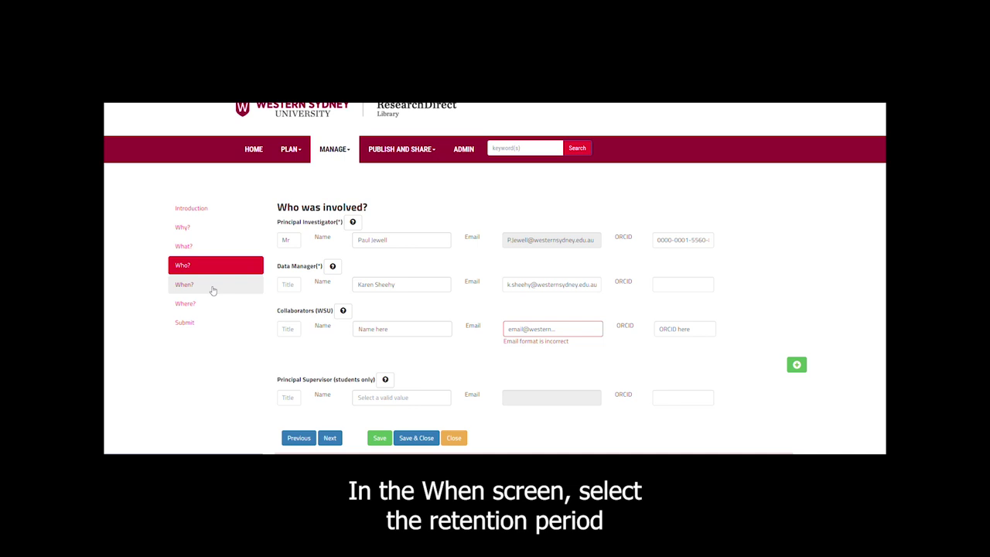
# Move through When? to the Where is the data? step and save the record.
pyautogui.click(184, 284)
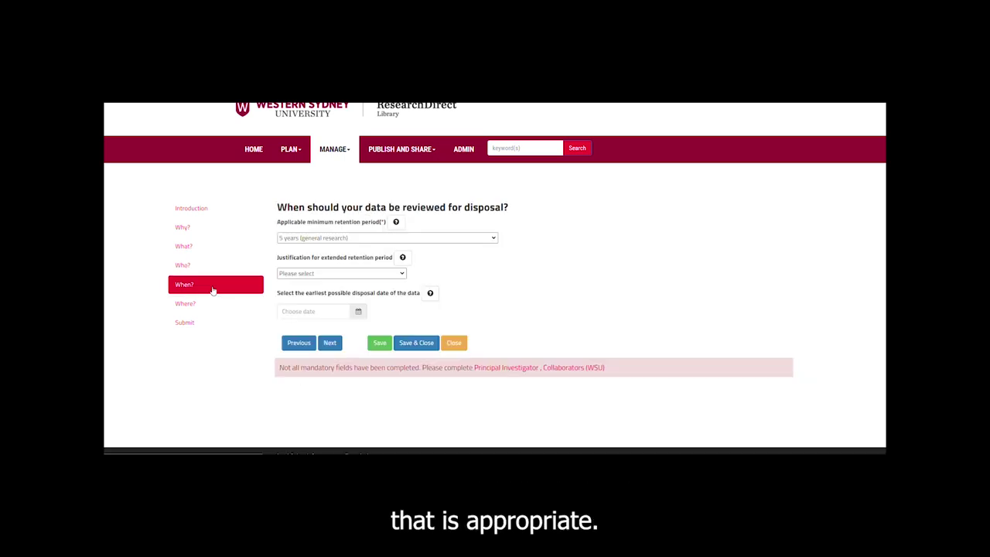
pyautogui.click(187, 306)
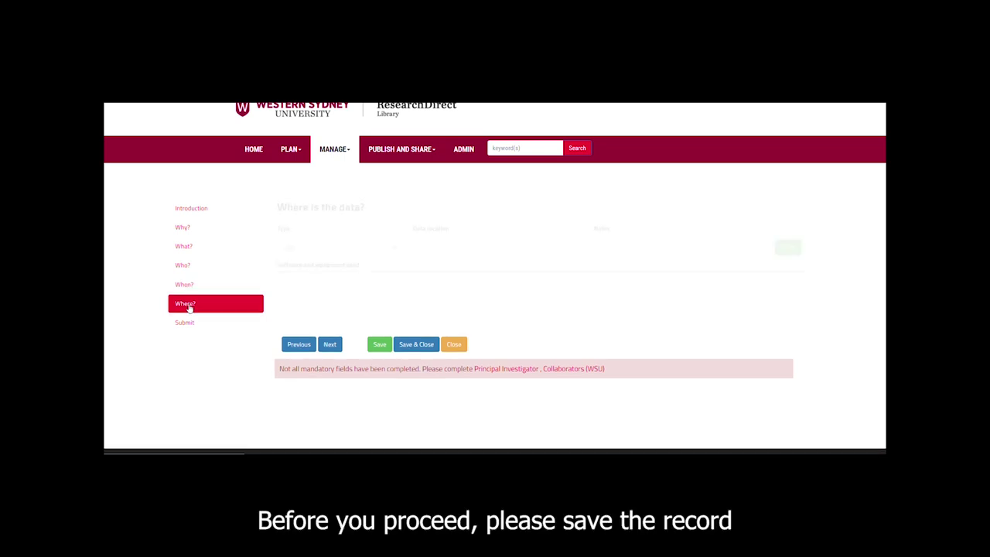
pyautogui.click(378, 344)
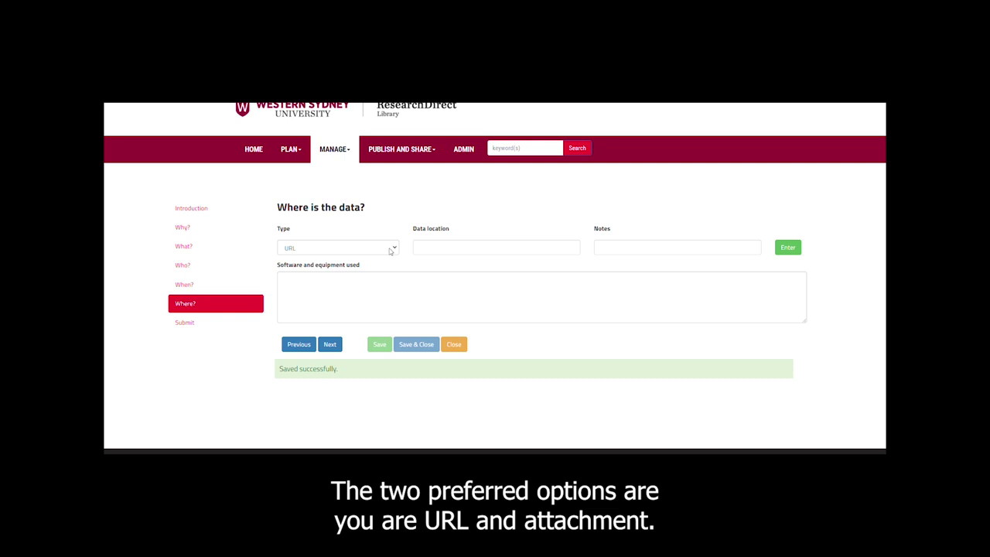
# Set the location type to Attachment and upload 'Audio for creating a plan test file.mp4'.
pyautogui.click(393, 248)
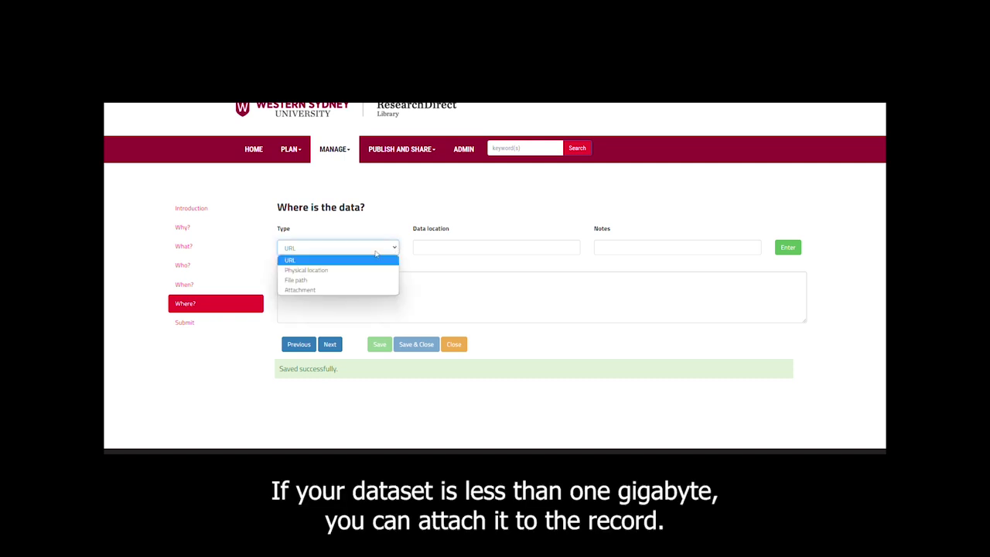
pyautogui.click(302, 290)
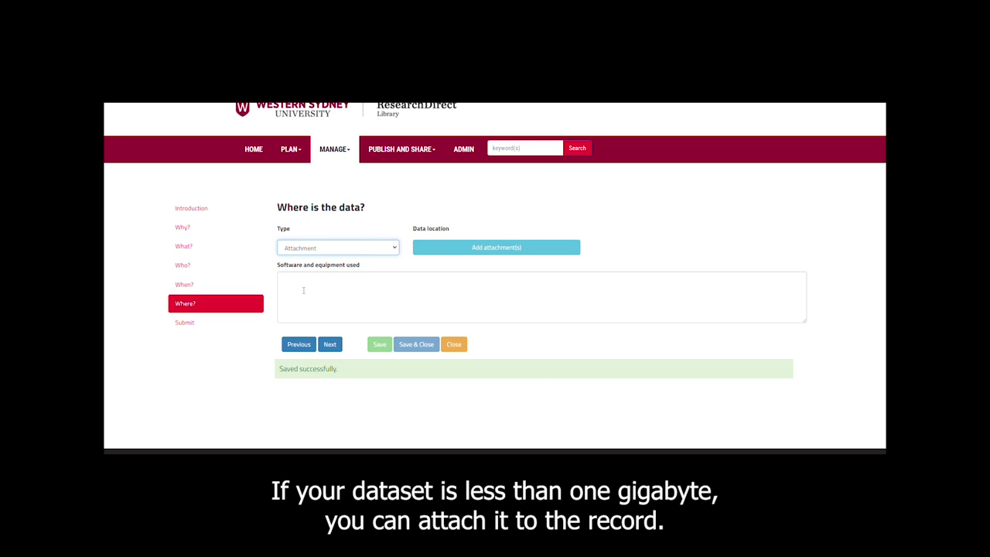
pyautogui.click(509, 249)
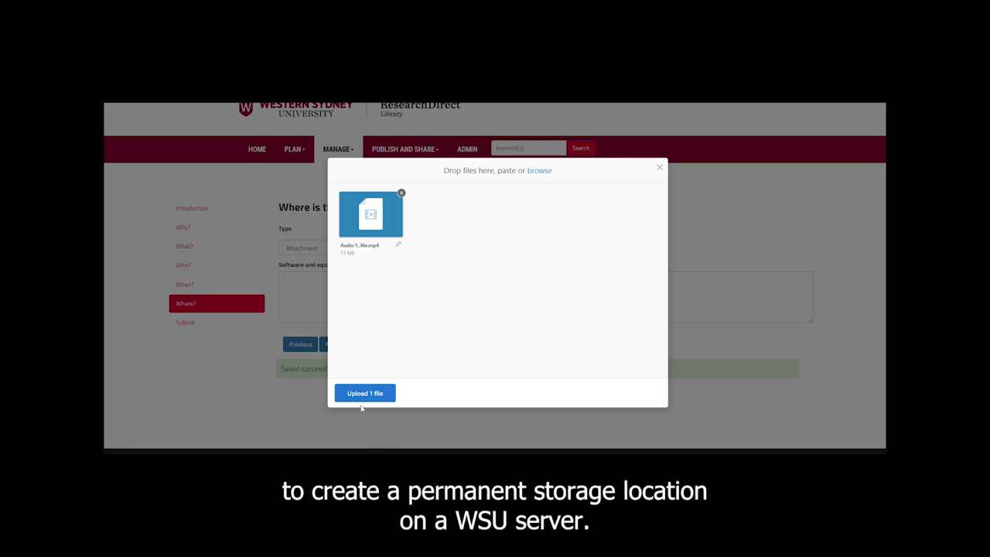
pyautogui.click(366, 394)
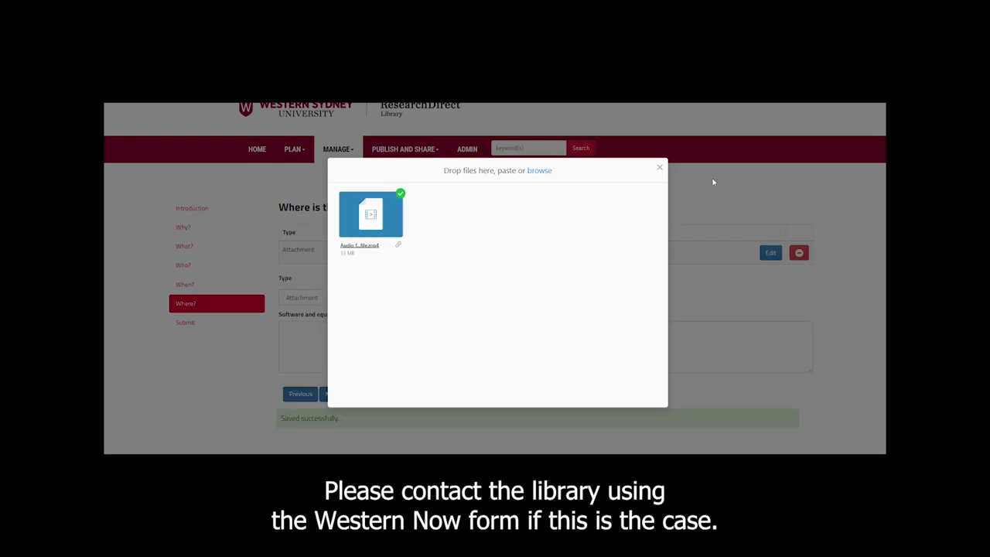
pyautogui.click(659, 169)
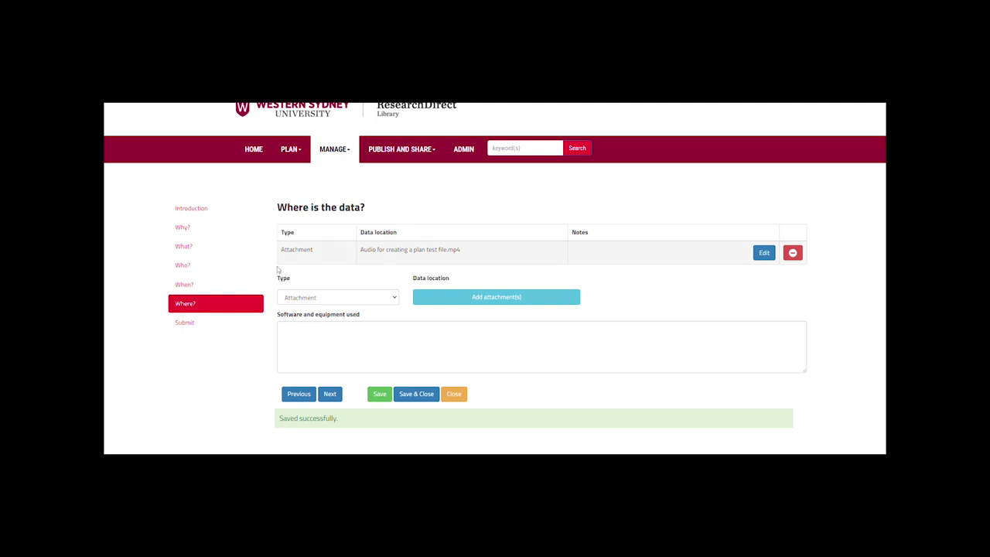
# Advance the dataset record to its Submit step.
pyautogui.click(330, 395)
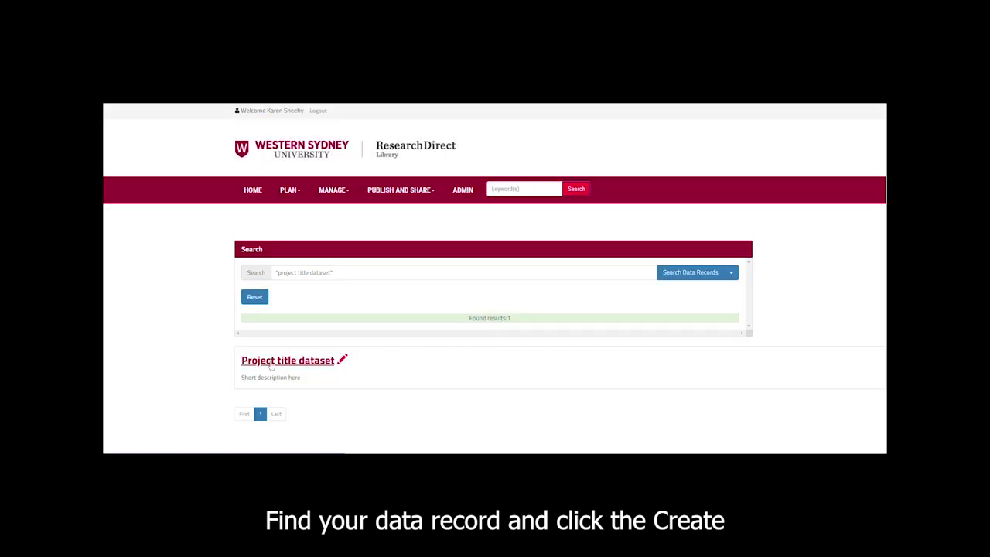
# Create a data publication from the 'Project title dataset' record and go to its coverage step.
pyautogui.click(271, 362)
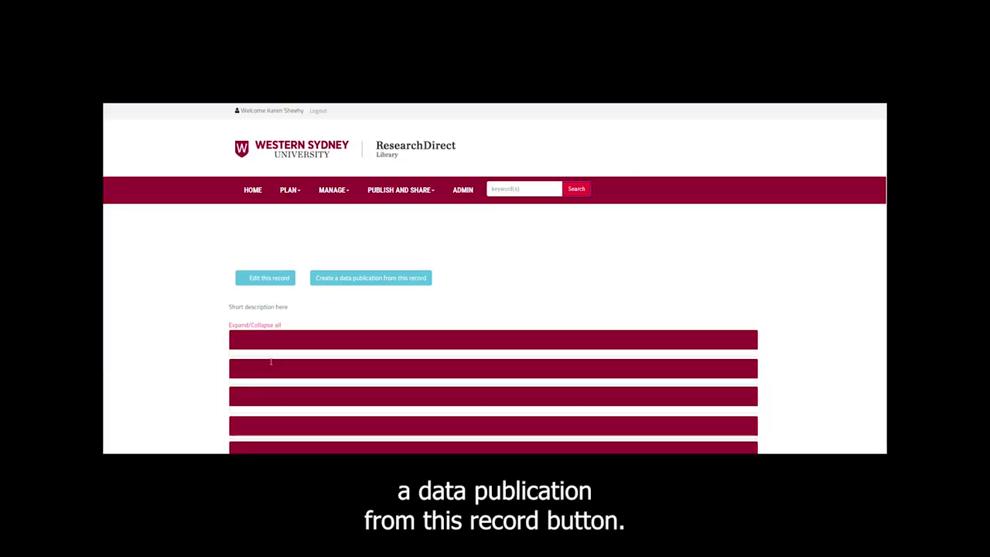
pyautogui.click(380, 281)
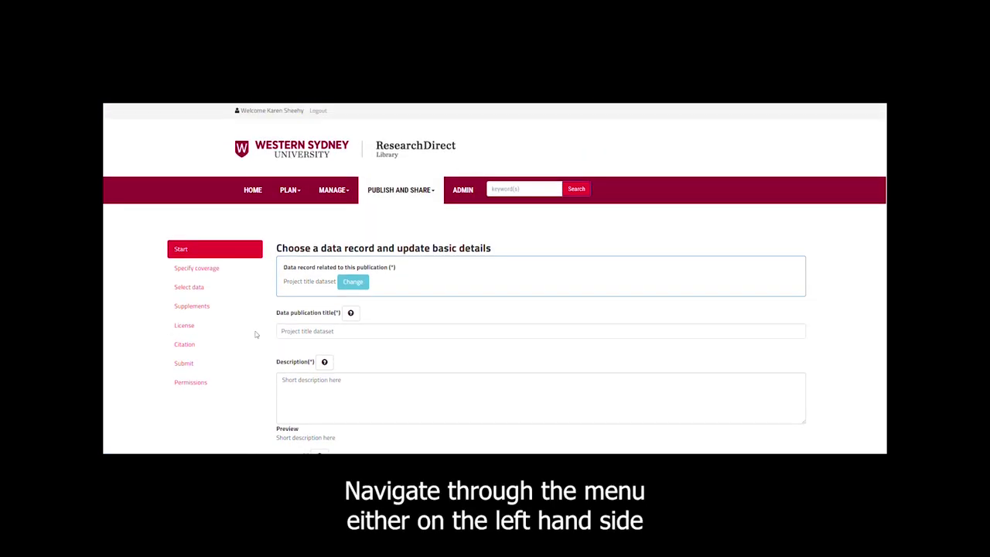
pyautogui.click(211, 270)
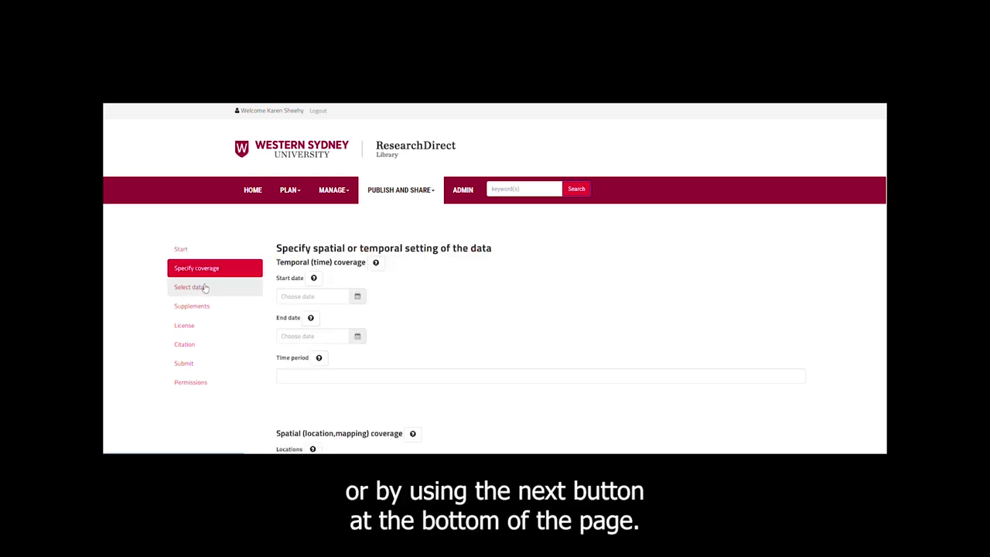
# Preview the Select data, Supplements, License, Citation and Submit steps, then return to coverage.
pyautogui.click(194, 286)
pyautogui.click(198, 309)
pyautogui.click(197, 326)
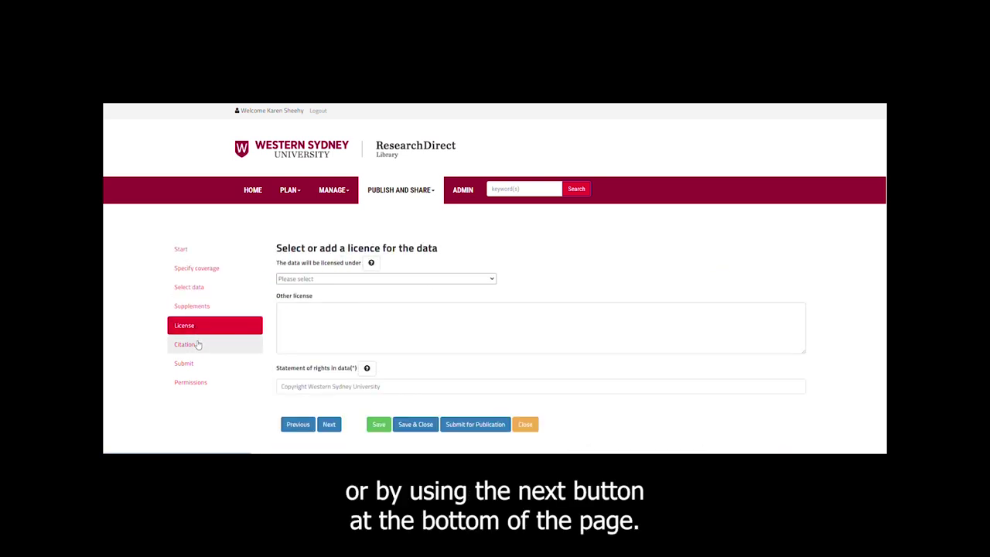
pyautogui.click(197, 346)
pyautogui.click(200, 364)
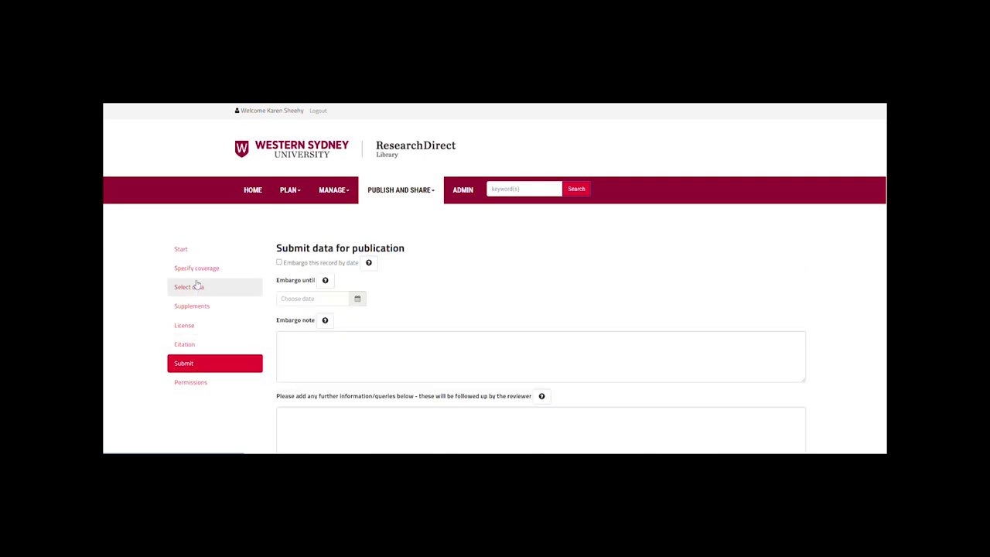
pyautogui.click(200, 268)
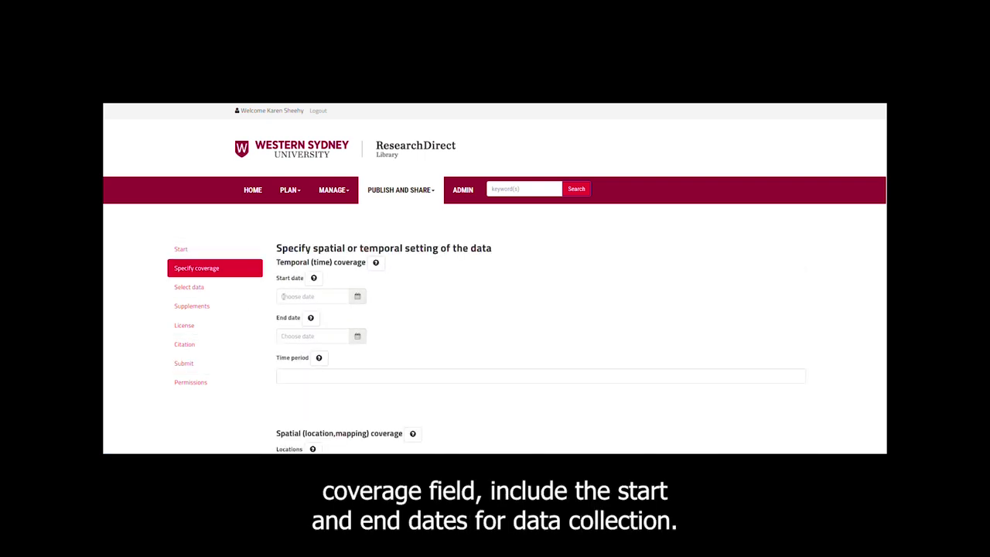
# Pick Sydney as the collection location and add a second, empty location row.
pyautogui.scroll(-3, 284, 338)
pyautogui.click(283, 344)
pyautogui.write('Syd')
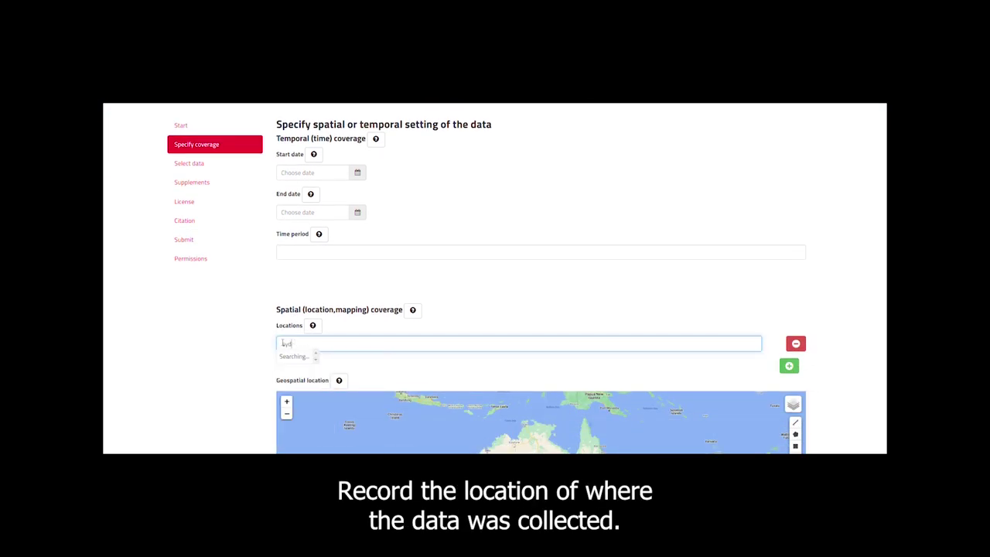
pyautogui.write('ney')
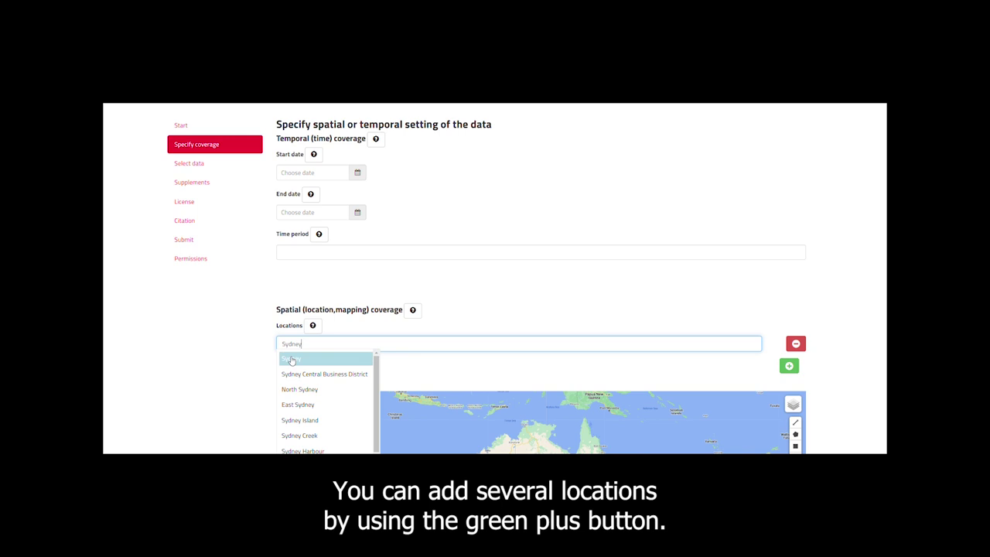
pyautogui.click(291, 360)
pyautogui.click(791, 367)
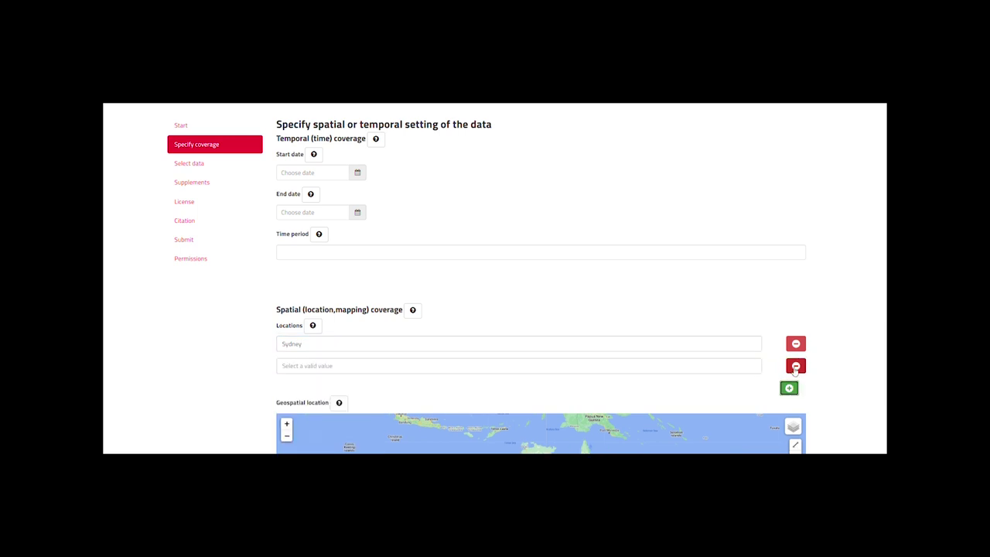
pyautogui.scroll(-4, 442, 336)
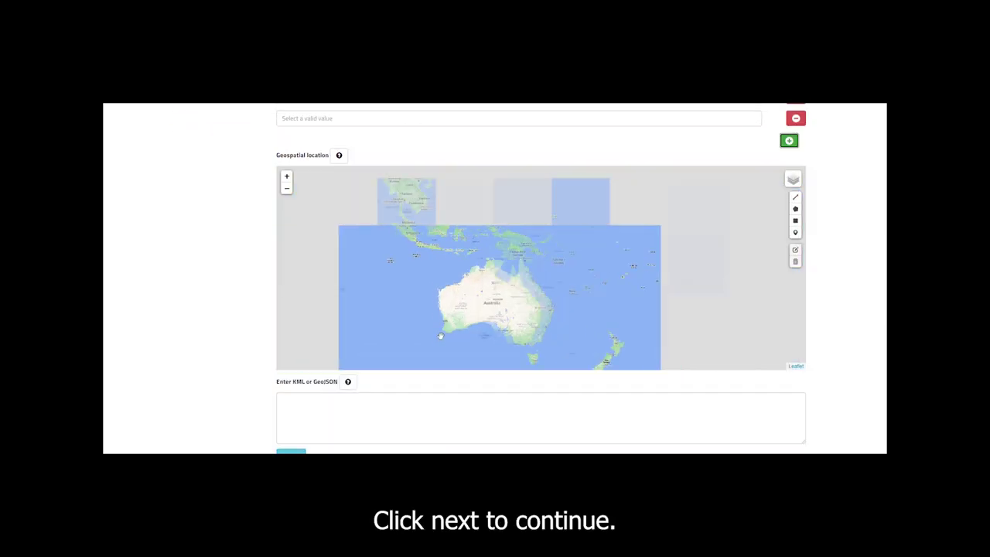
pyautogui.scroll(-1, 175, 374)
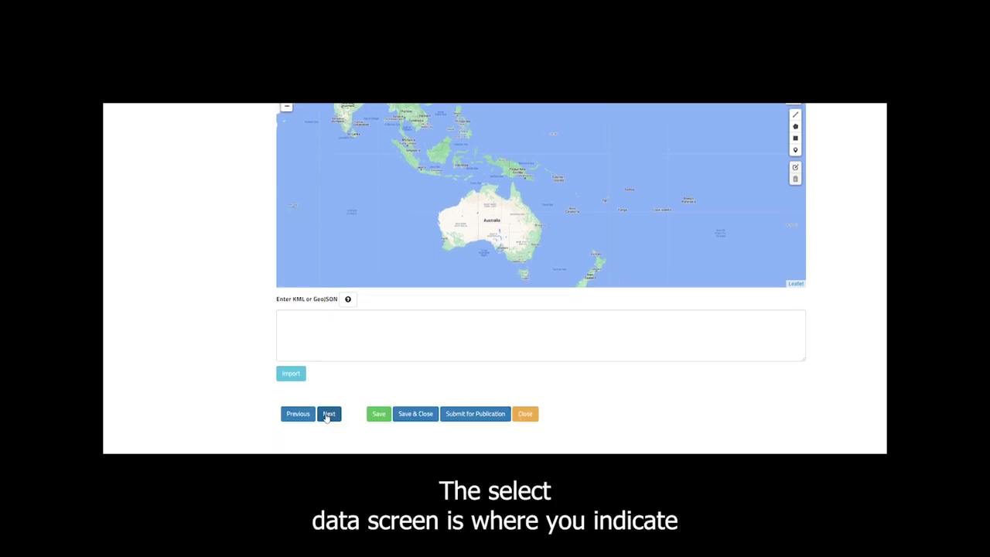
# On Select data, keep the data files included, select all data rows, and set access conditions to Open.
pyautogui.click(328, 414)
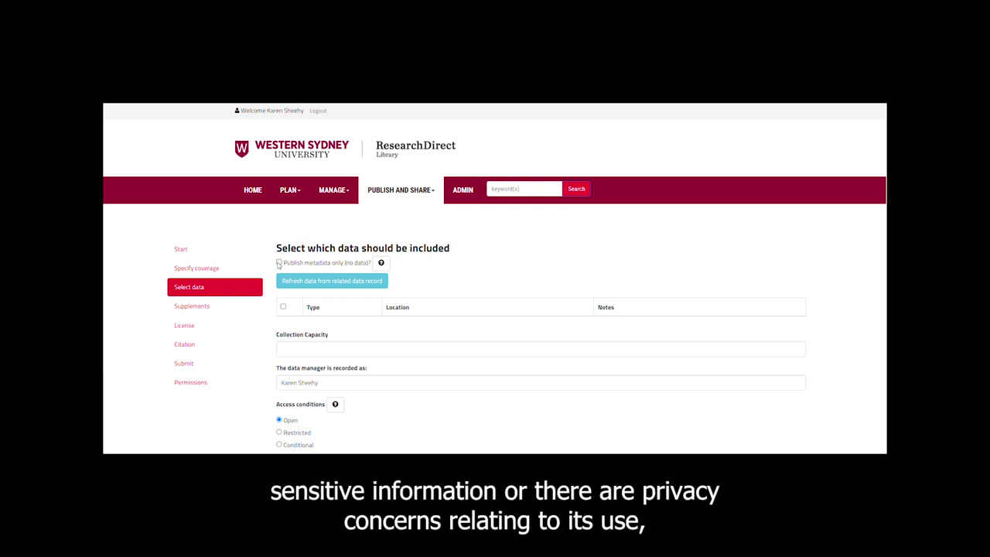
pyautogui.click(278, 263)
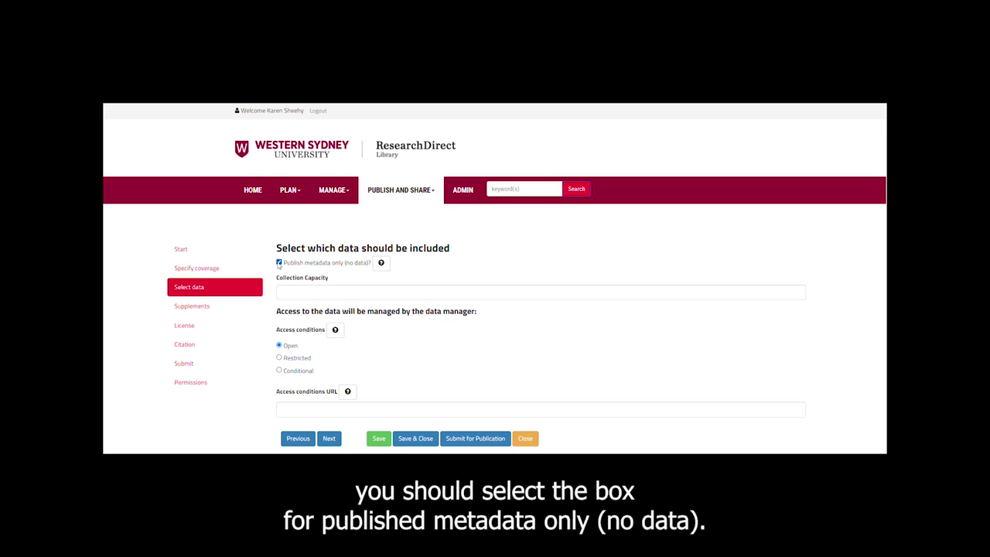
pyautogui.click(279, 358)
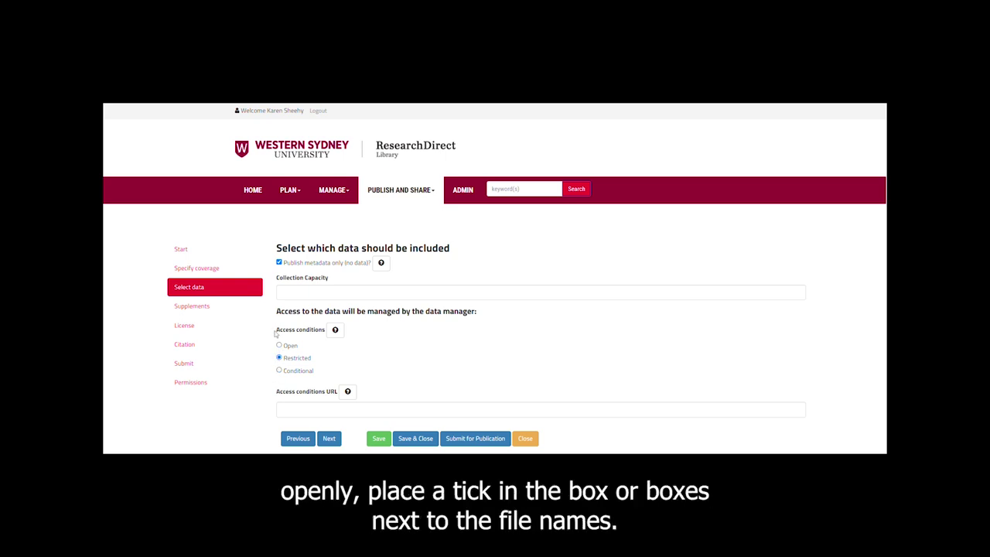
pyautogui.click(280, 263)
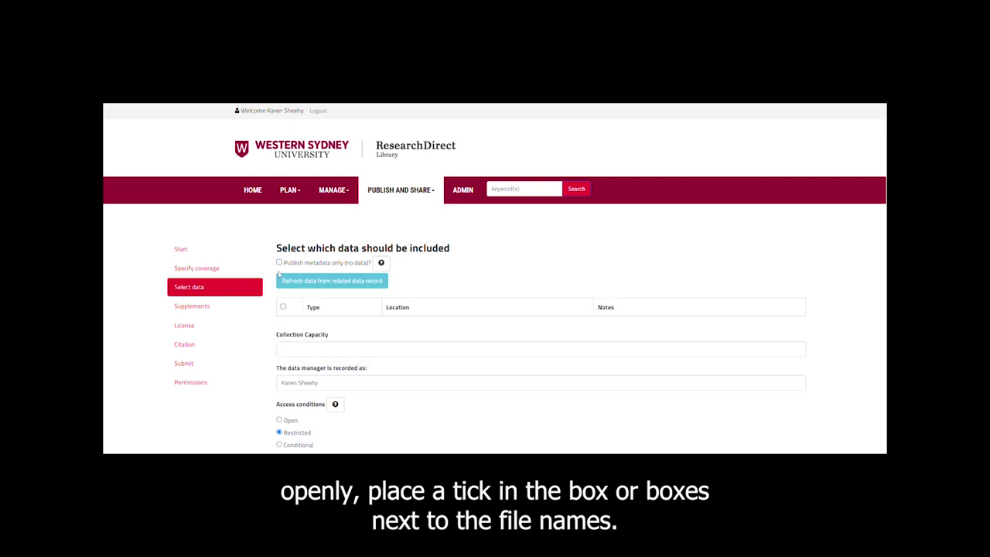
pyautogui.click(284, 307)
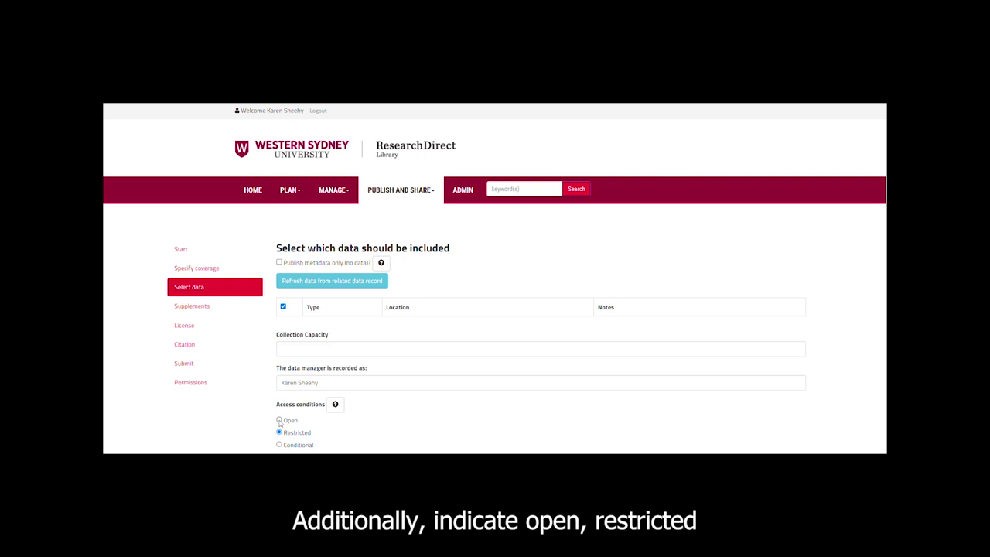
pyautogui.scroll(-3, 364, 422)
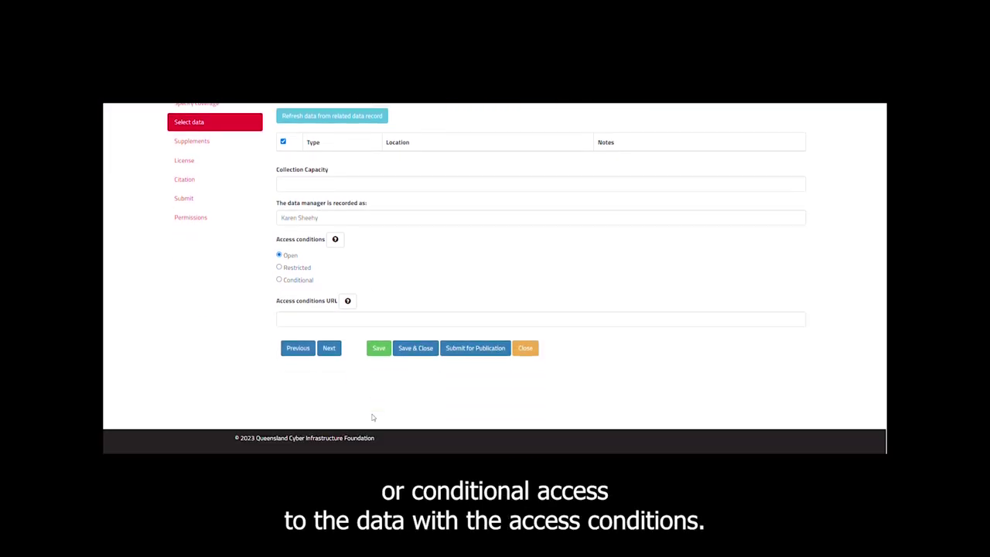
pyautogui.scroll(1, 372, 418)
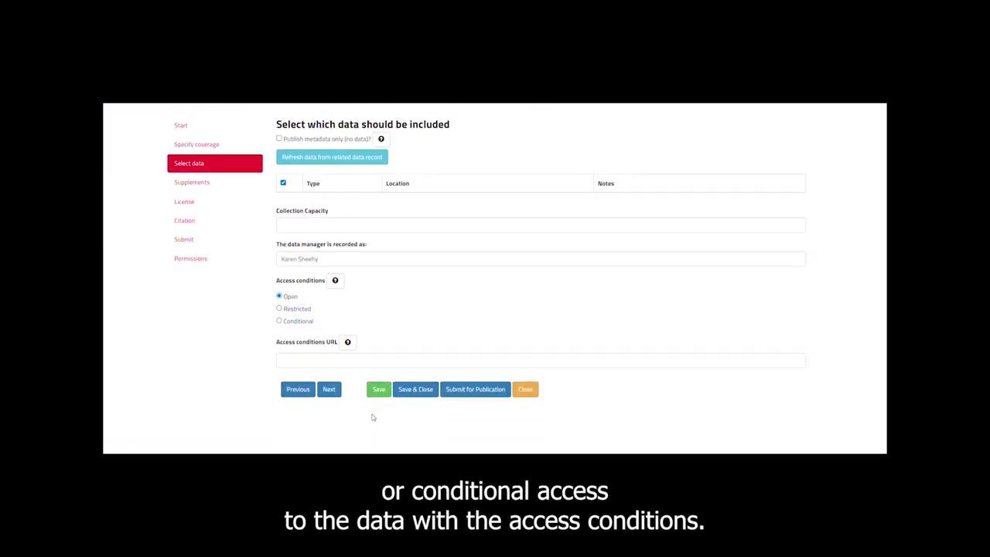
# Reach the License step, browse the licence list, and select the 'Copyright Western Sydney University' statement.
pyautogui.click(328, 389)
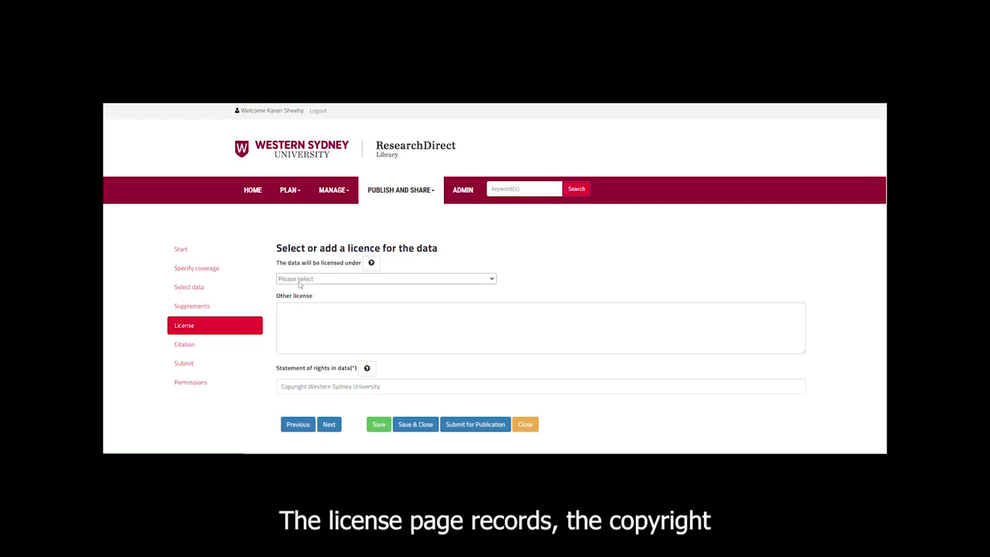
pyautogui.click(309, 280)
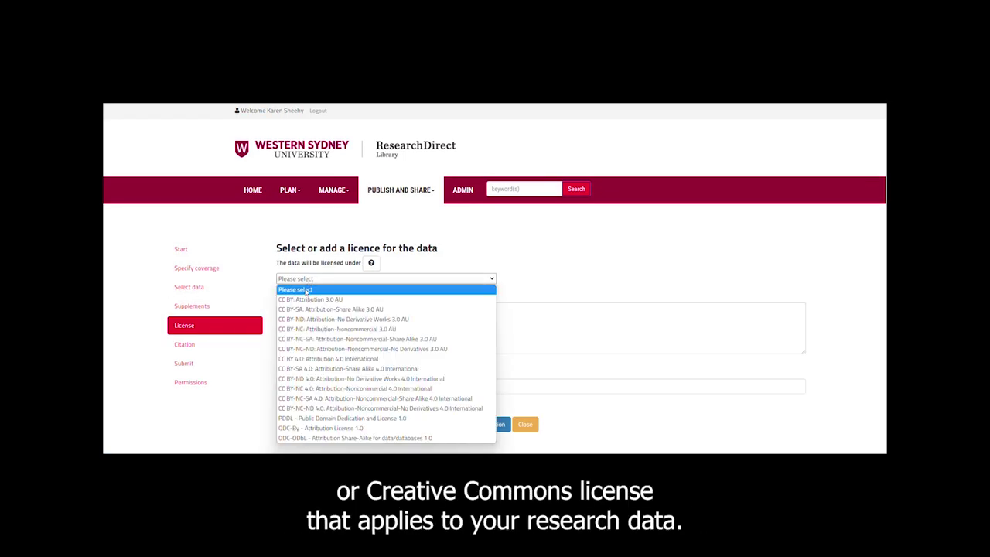
pyautogui.click(306, 293)
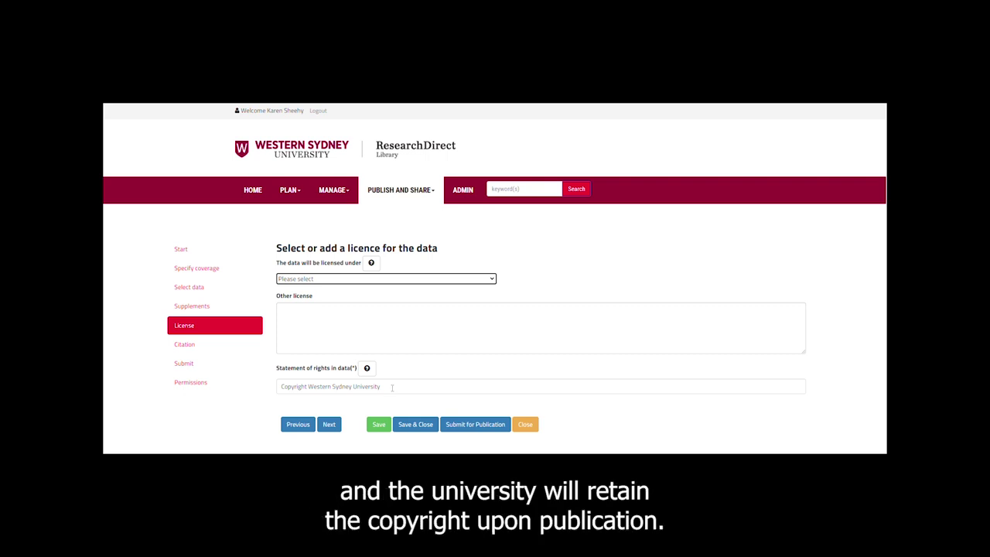
pyautogui.moveTo(392, 388); pyautogui.dragTo(269, 390)
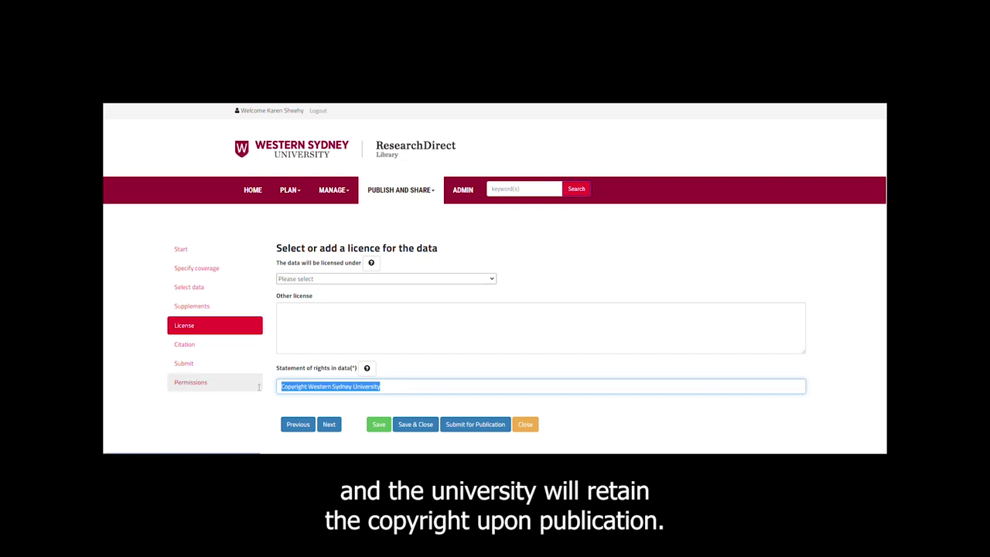
# On the Citation step, request a DOI and paste 'Project title dataset' as the title.
pyautogui.click(207, 348)
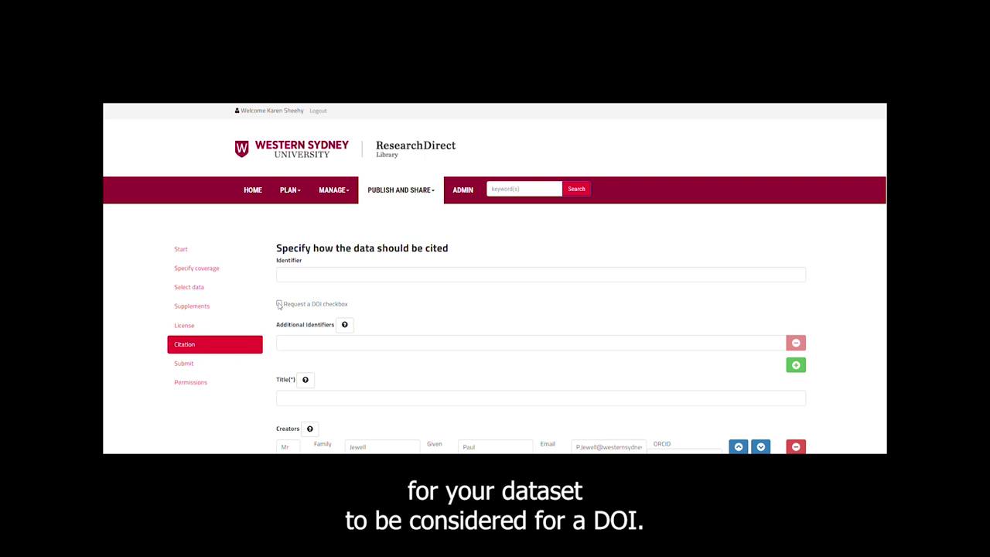
pyautogui.click(280, 304)
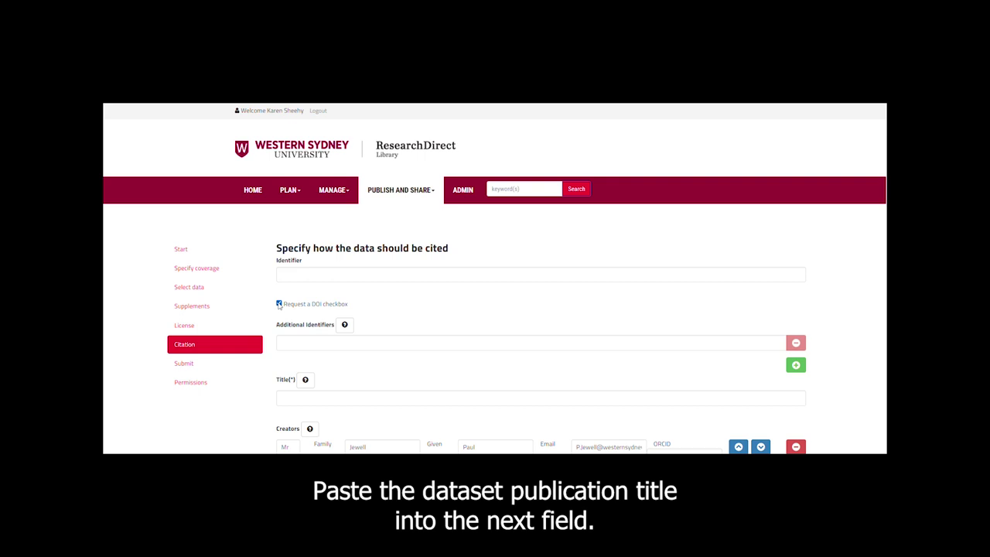
pyautogui.click(282, 398)
pyautogui.write('Project title dataset')
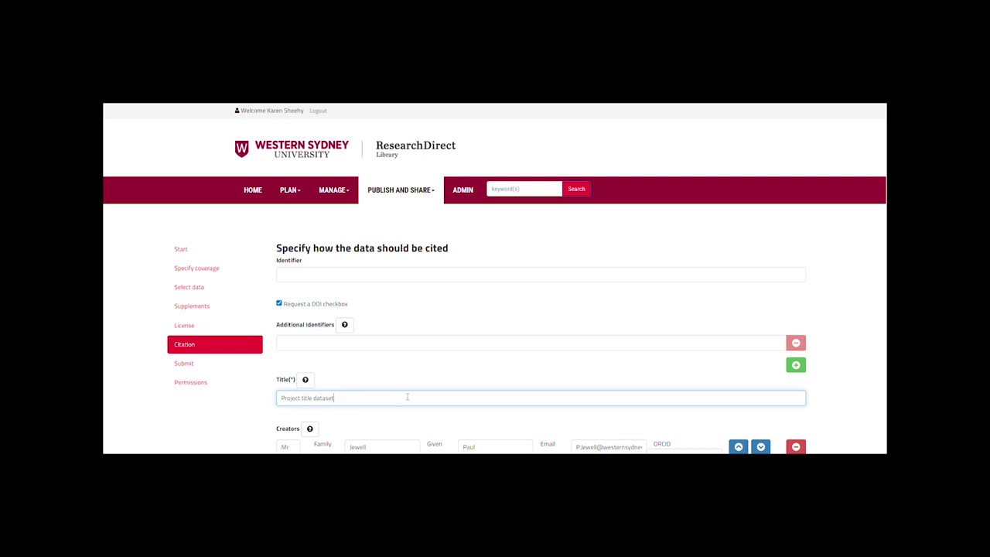
pyautogui.scroll(-3, 407, 397)
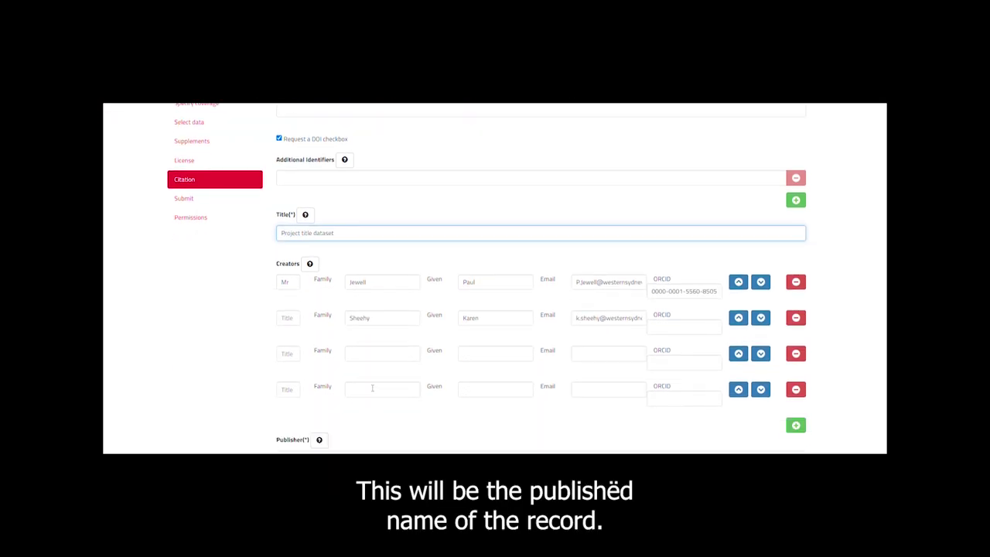
pyautogui.scroll(-1, 372, 388)
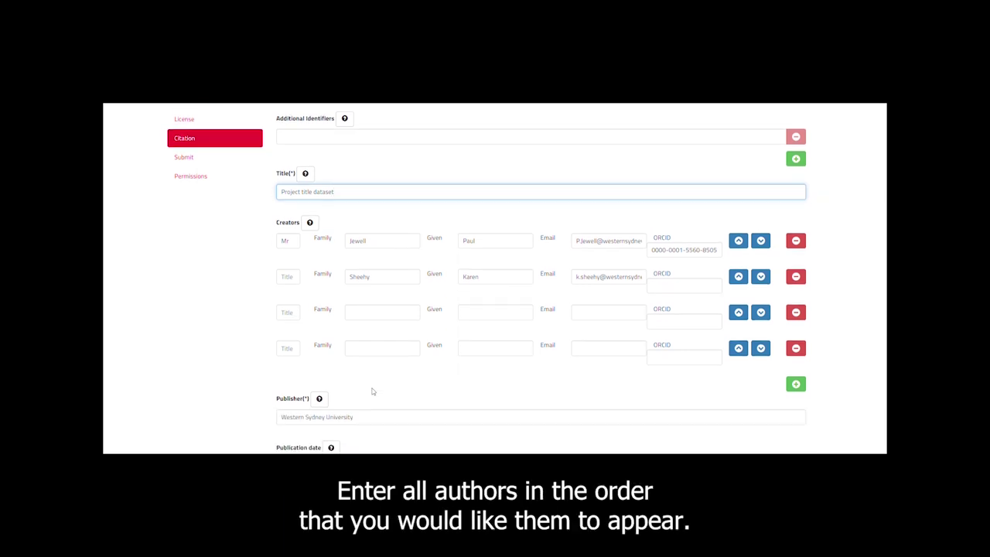
pyautogui.scroll(-1, 372, 391)
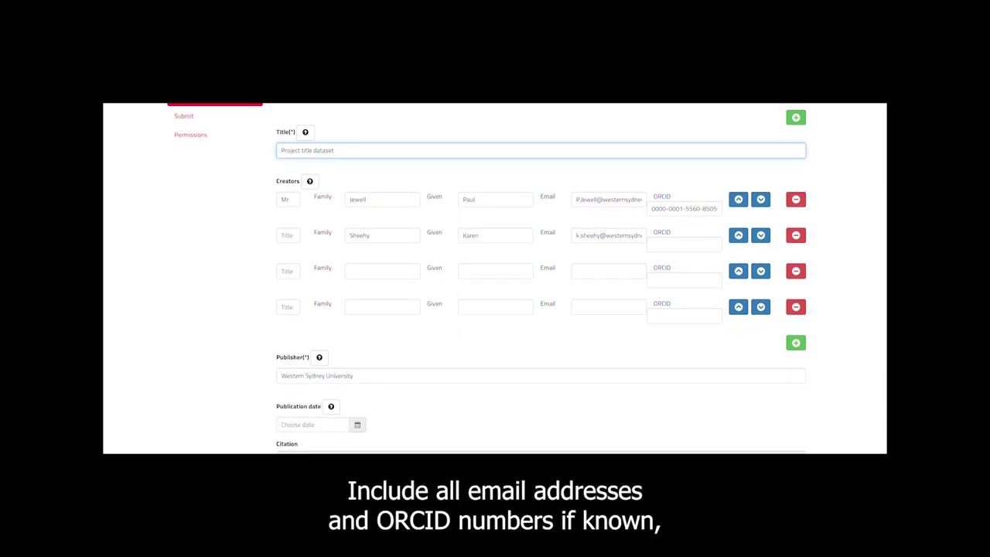
pyautogui.click(482, 119)
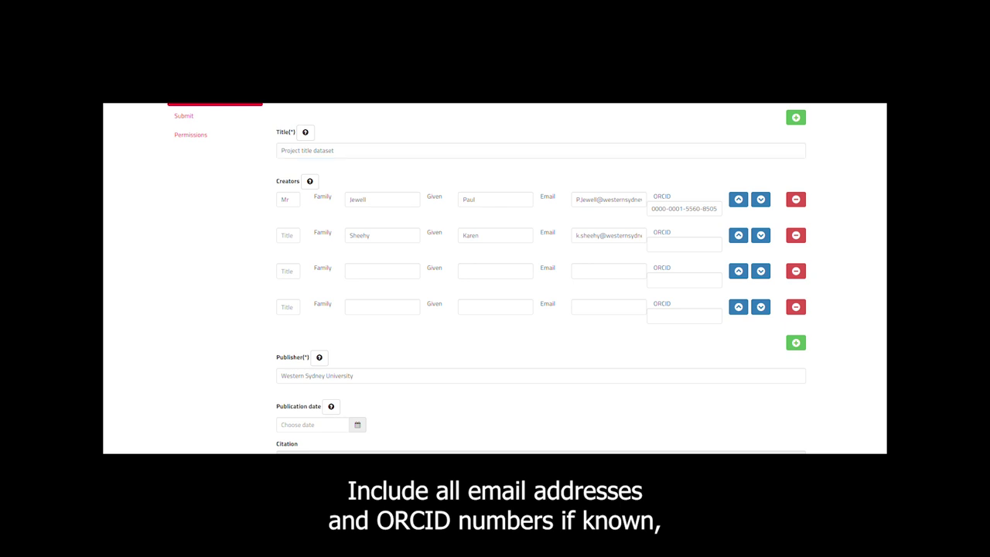
# Paste the second creator's ORCID iD and test reordering the creators, keeping the original order.
pyautogui.click(653, 246)
pyautogui.hotkey('ctrl', 'v')
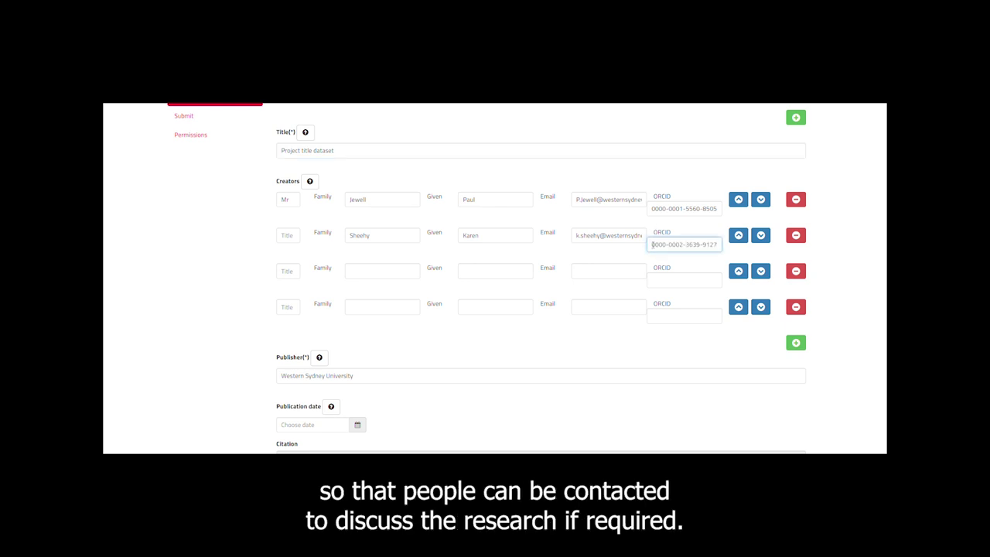
pyautogui.click(739, 236)
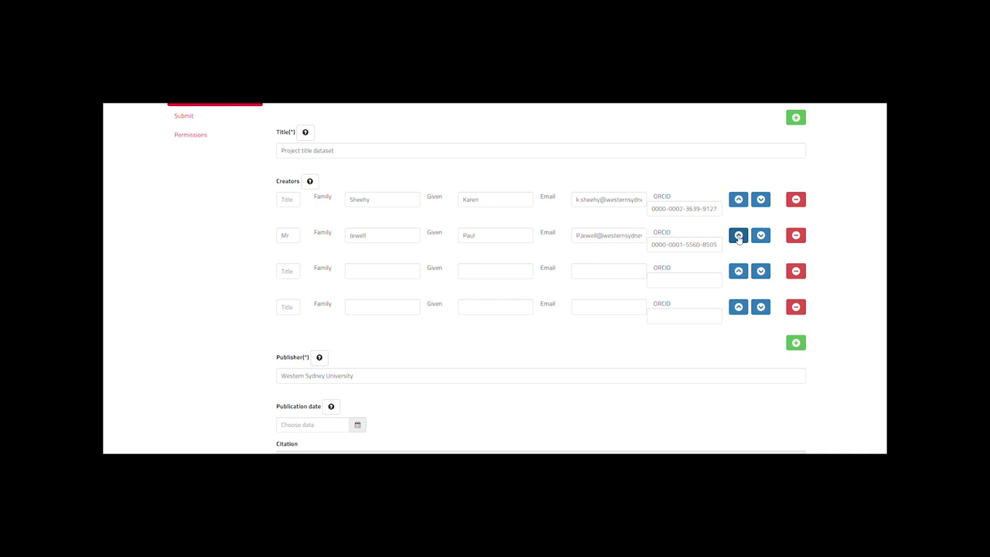
pyautogui.click(739, 236)
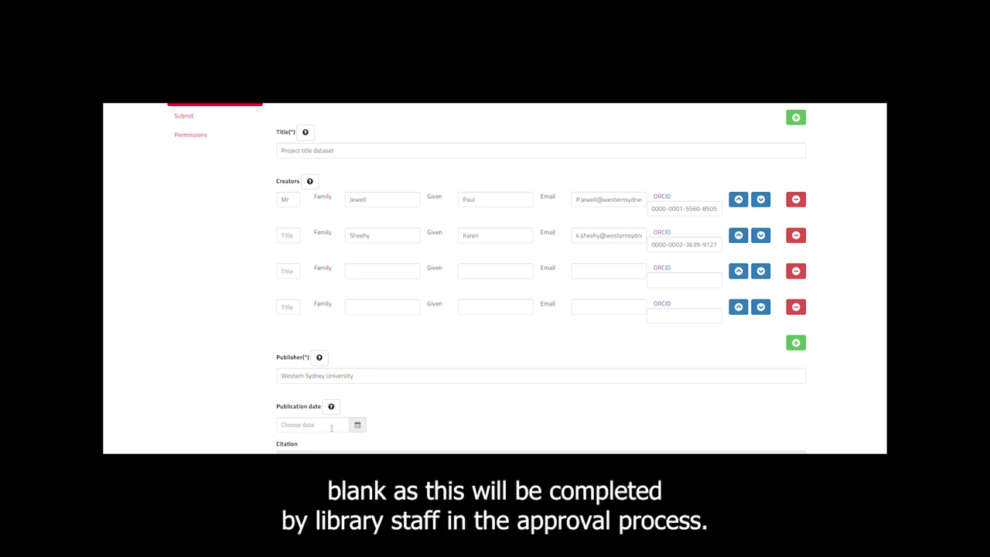
# Scroll down to the generated citation at the bottom of the Citation page.
pyautogui.scroll(-2, 396, 425)
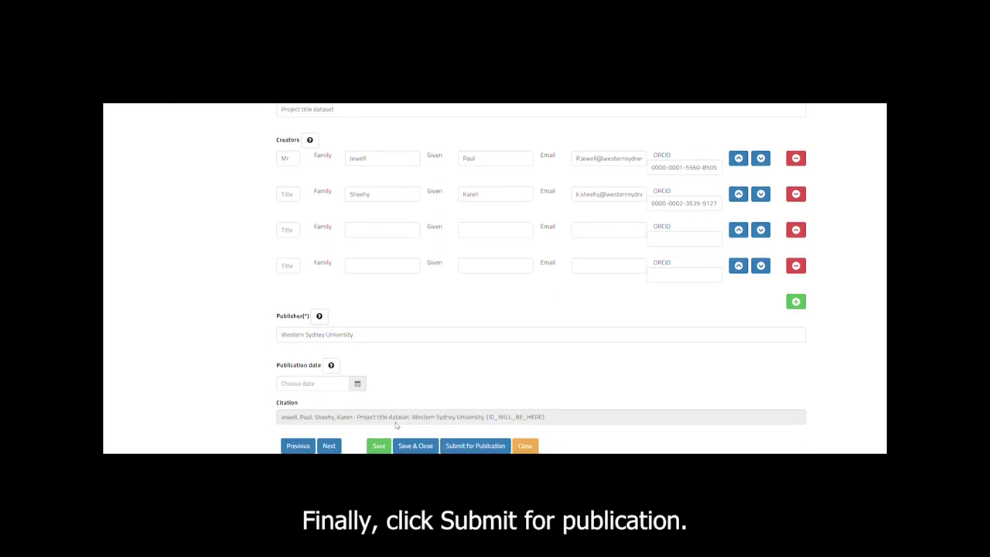
pyautogui.scroll(-1, 542, 375)
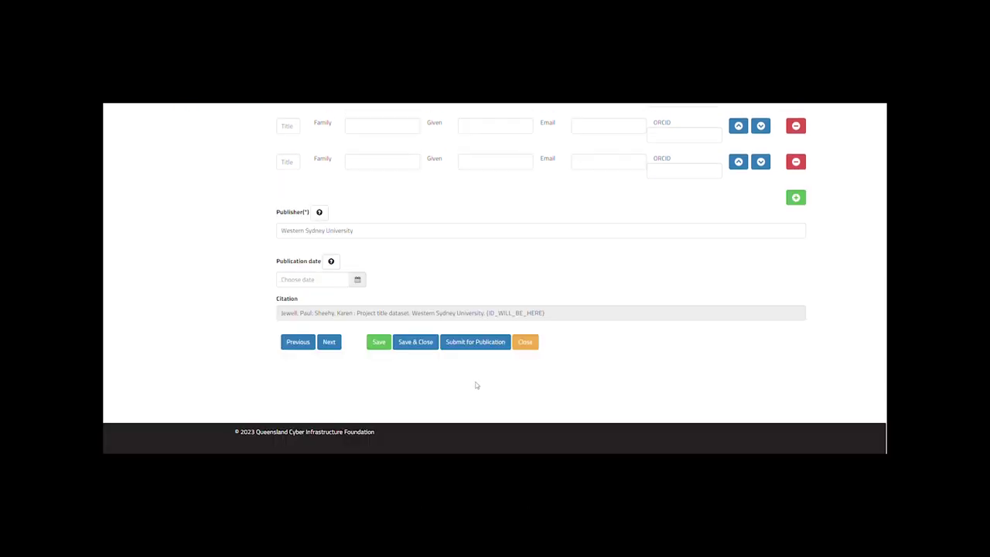